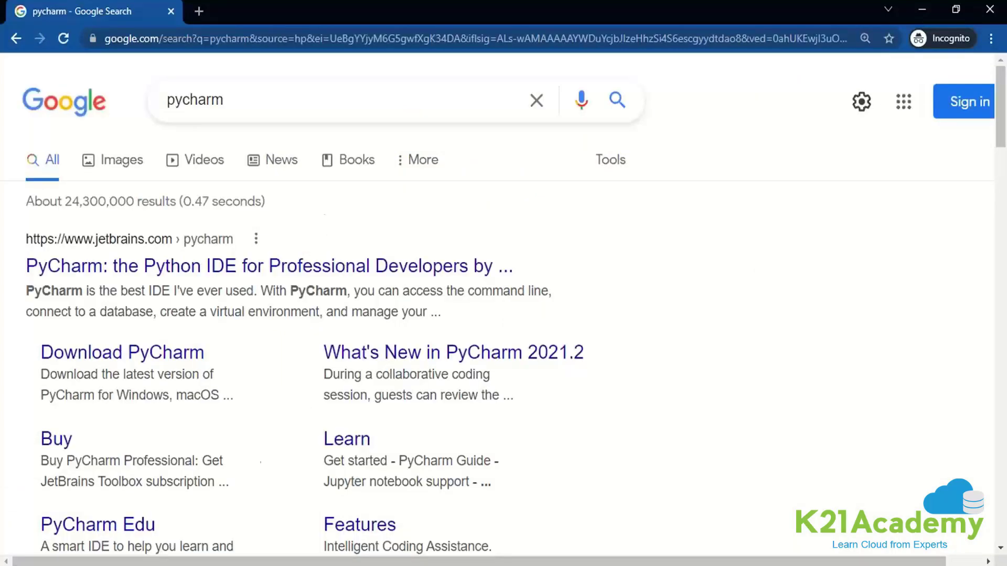
- Open the JetBrains PyCharm page from the search results, closing the JetBrains Academy banner and agreeing to the cookie notice
{"action": "left_click", "coordinate": [89, 271]}
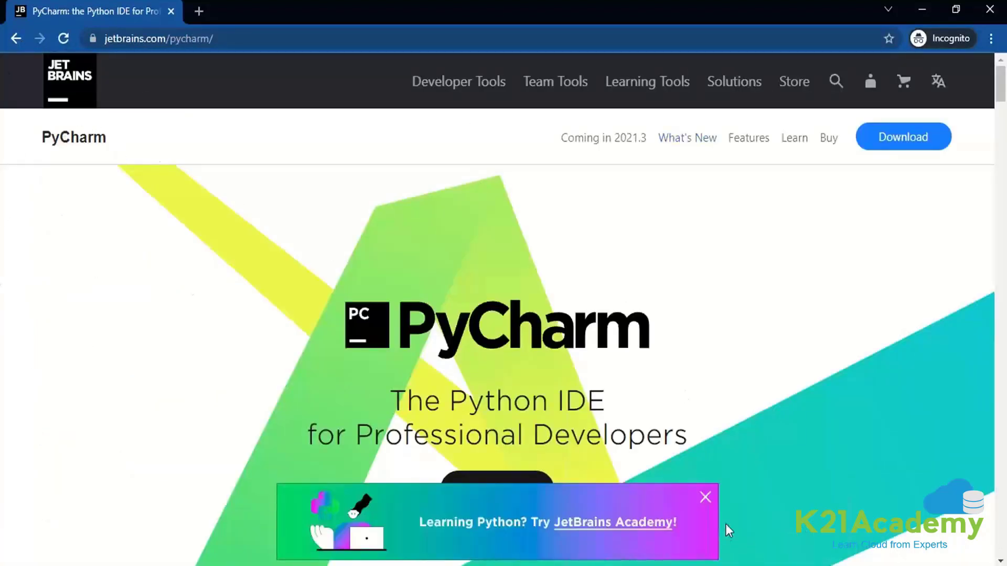
{"action": "left_click", "coordinate": [705, 498]}
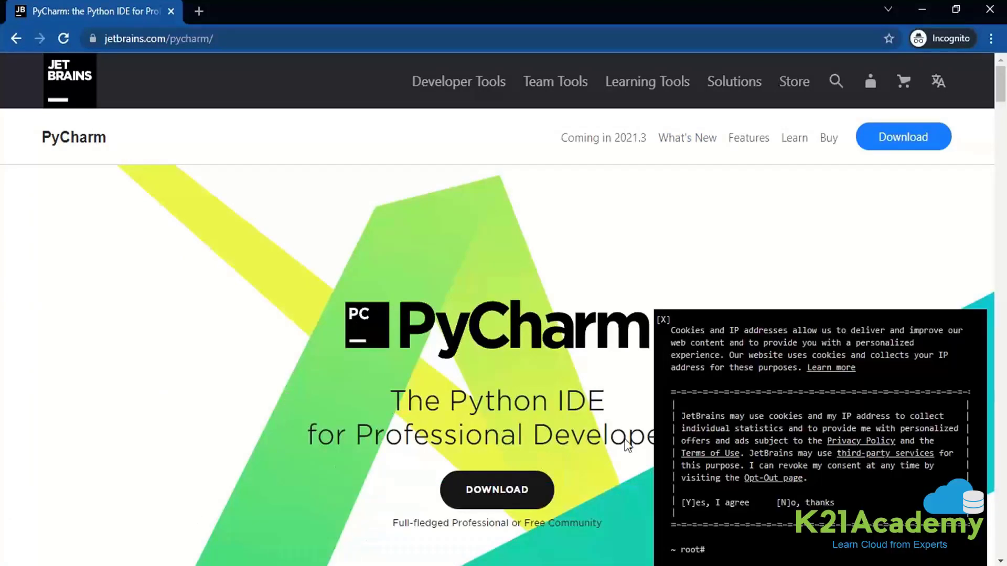
{"action": "left_click", "coordinate": [736, 503]}
{"action": "scroll", "coordinate": [665, 447], "scroll_direction": "down", "scroll_amount": 4}
{"action": "scroll", "coordinate": [665, 450], "scroll_direction": "up", "scroll_amount": 4}
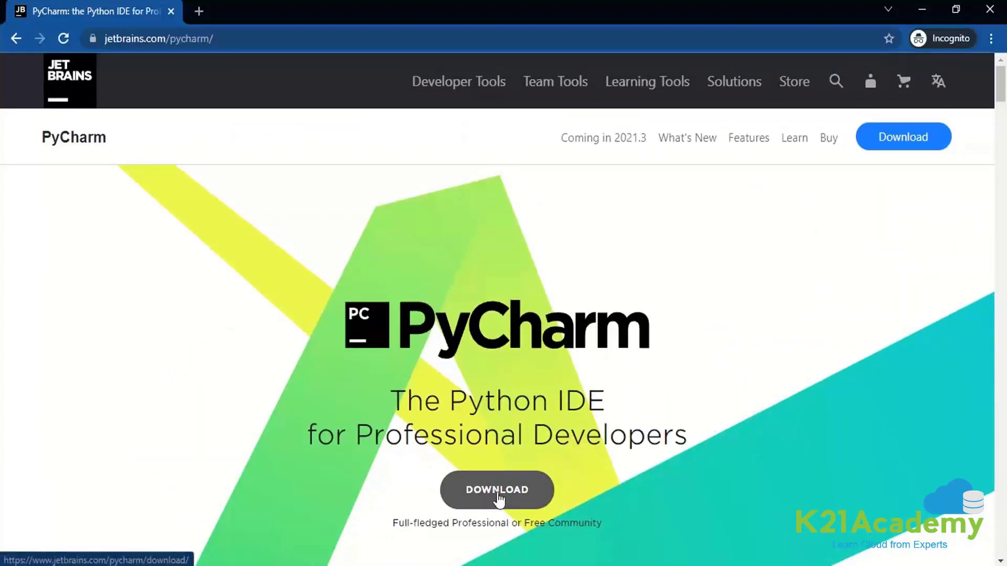
- Download the Community edition of PyCharm for Windows from the PyCharm download page
{"action": "left_click", "coordinate": [497, 495]}
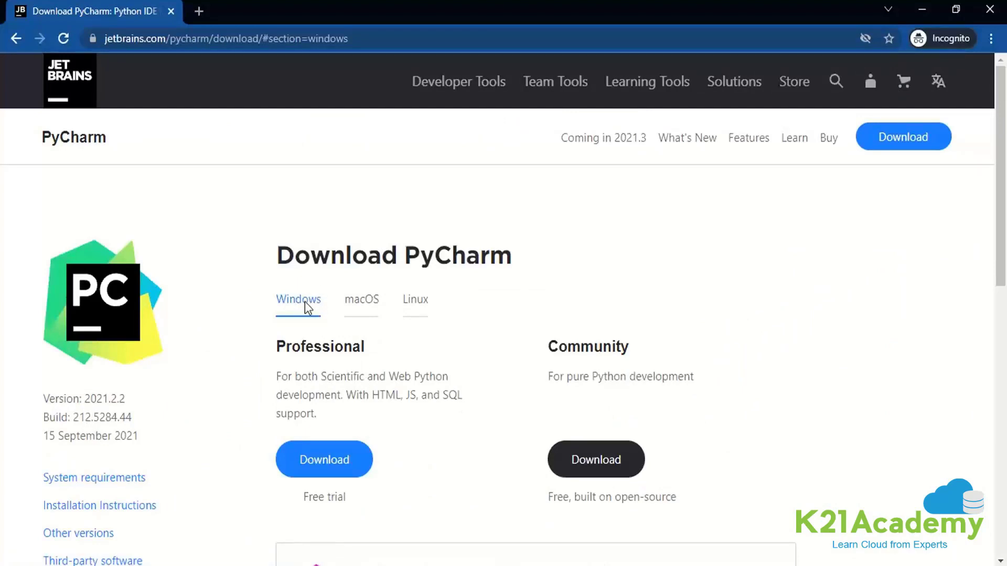
{"action": "left_click", "coordinate": [352, 303]}
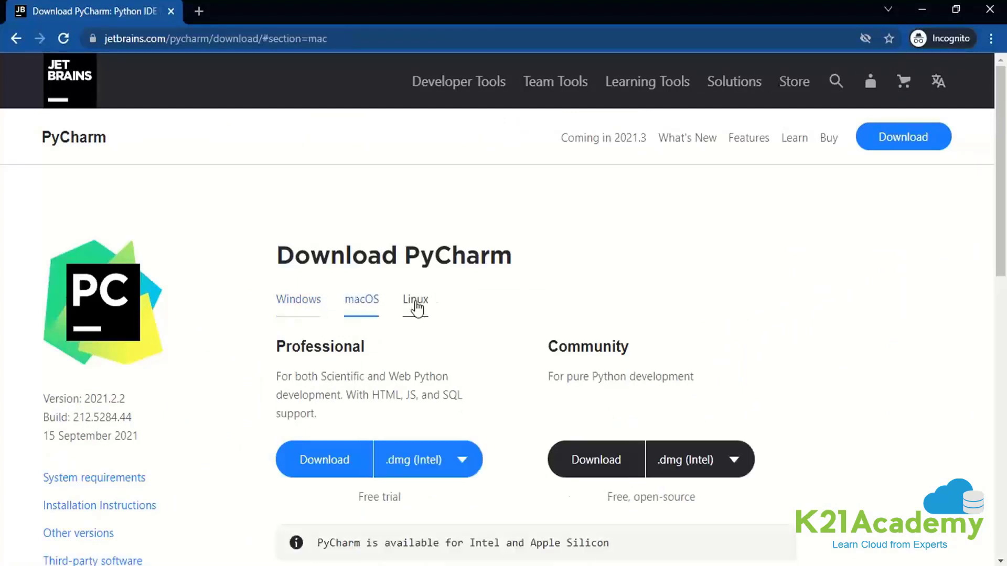
{"action": "left_click", "coordinate": [415, 306]}
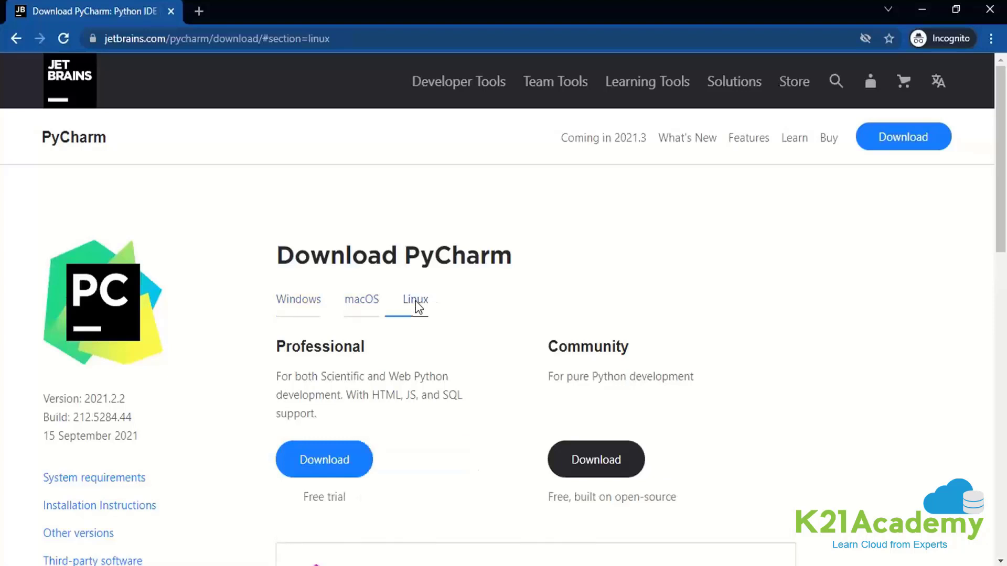
{"action": "left_click", "coordinate": [315, 309]}
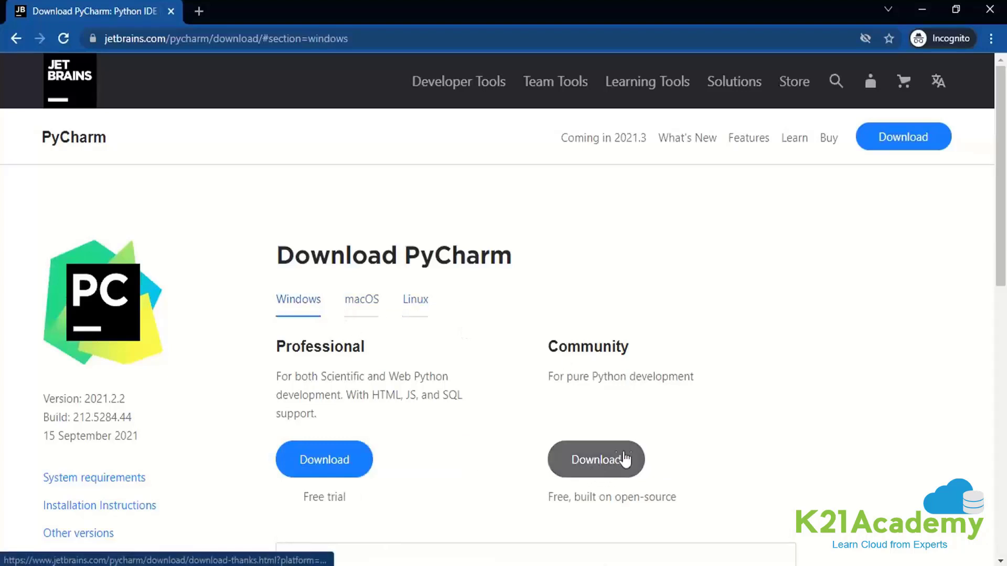
{"action": "left_click_drag", "start_coordinate": [285, 347], "coordinate": [321, 348]}
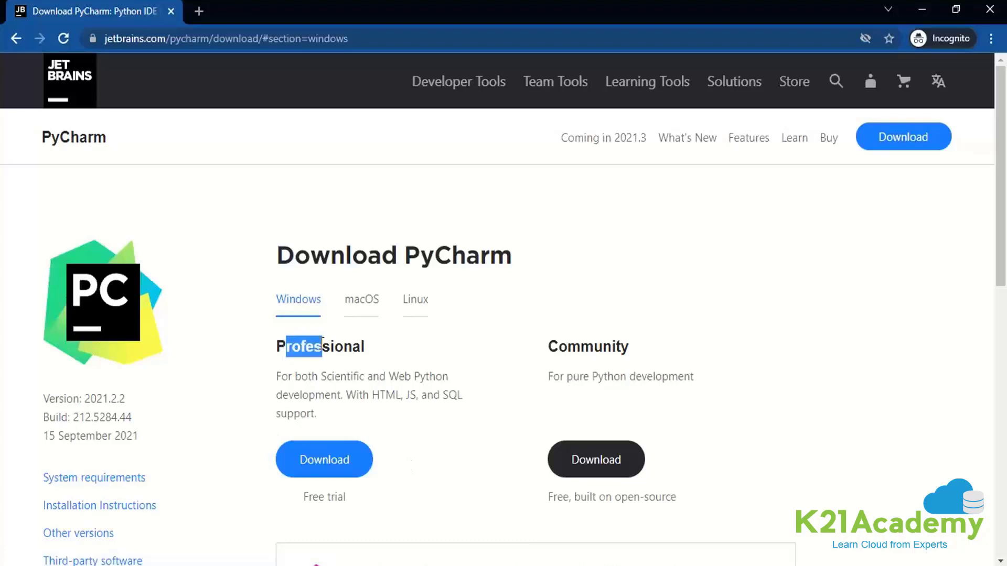
{"action": "left_click_drag", "start_coordinate": [547, 350], "coordinate": [612, 346]}
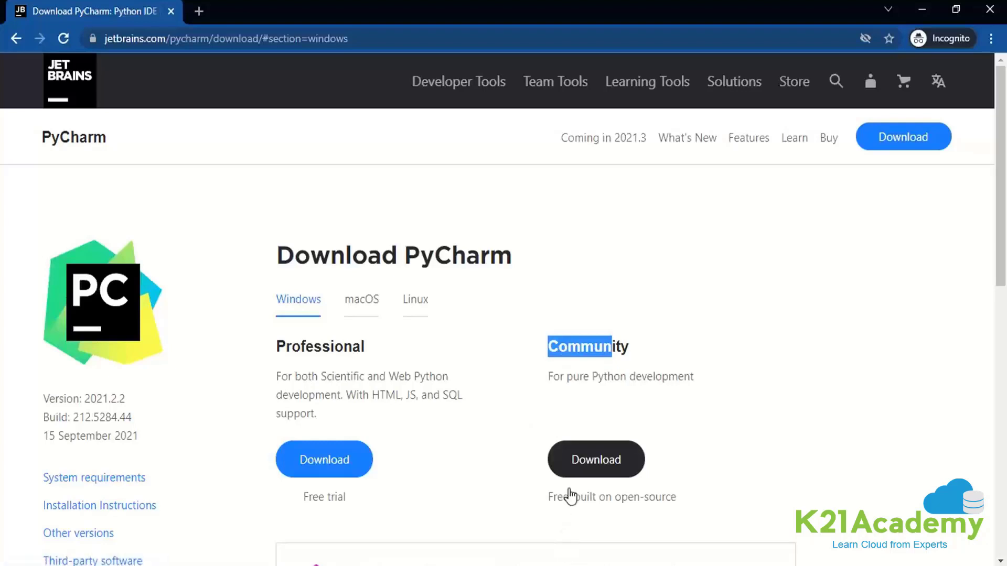
{"action": "left_click", "coordinate": [588, 461]}
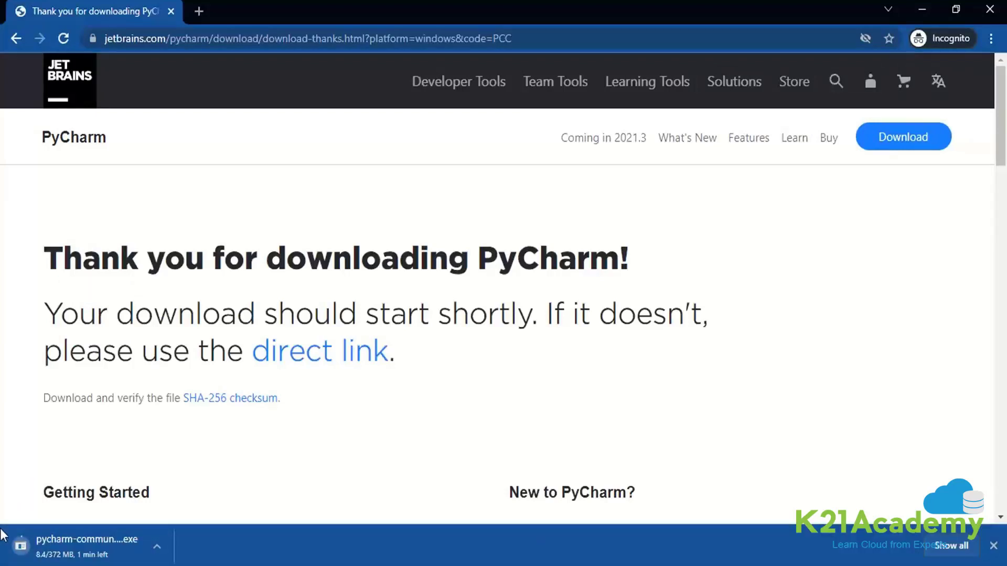
{"action": "scroll", "coordinate": [230, 366], "scroll_direction": "down", "scroll_amount": 2}
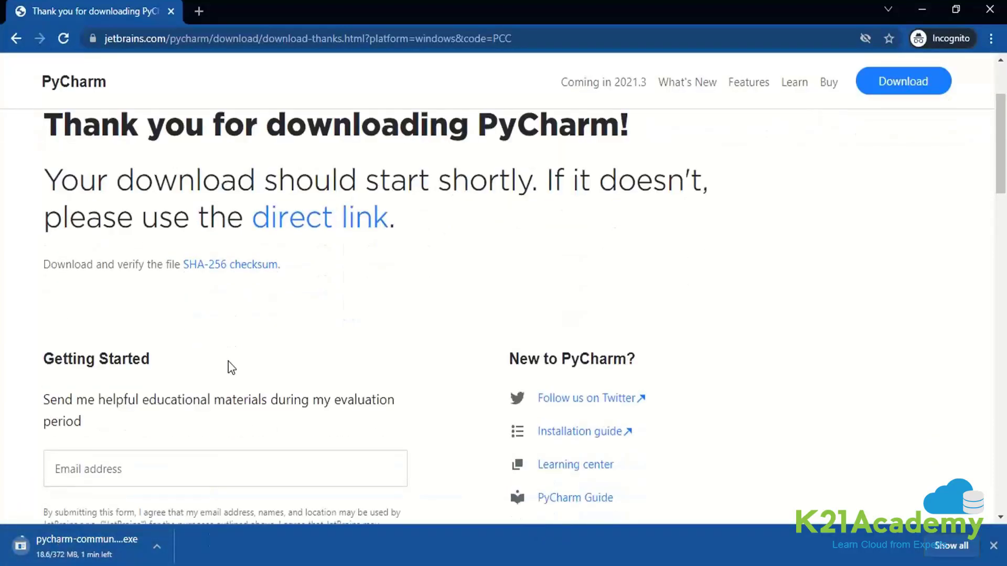
{"action": "scroll", "coordinate": [228, 362], "scroll_direction": "down", "scroll_amount": 2}
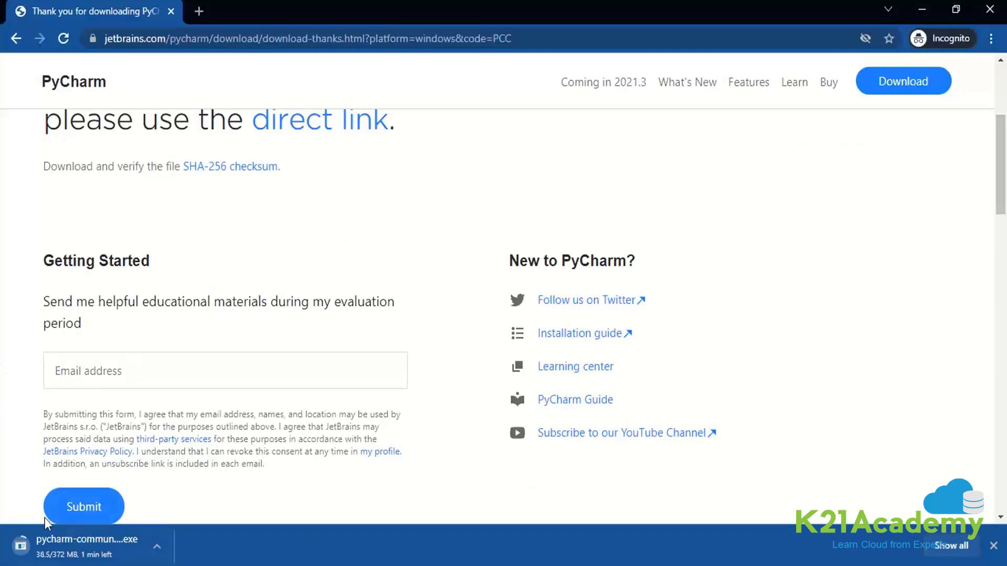
{"action": "left_click", "coordinate": [107, 366]}
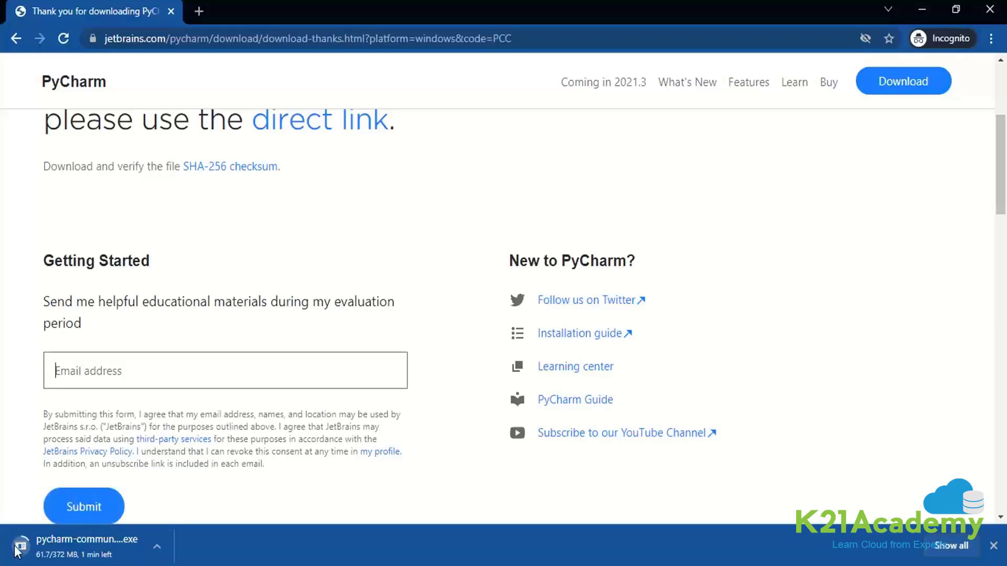
{"action": "scroll", "coordinate": [333, 347], "scroll_direction": "down", "scroll_amount": 3}
{"action": "scroll", "coordinate": [332, 346], "scroll_direction": "down", "scroll_amount": 5}
{"action": "scroll", "coordinate": [330, 346], "scroll_direction": "up", "scroll_amount": 3}
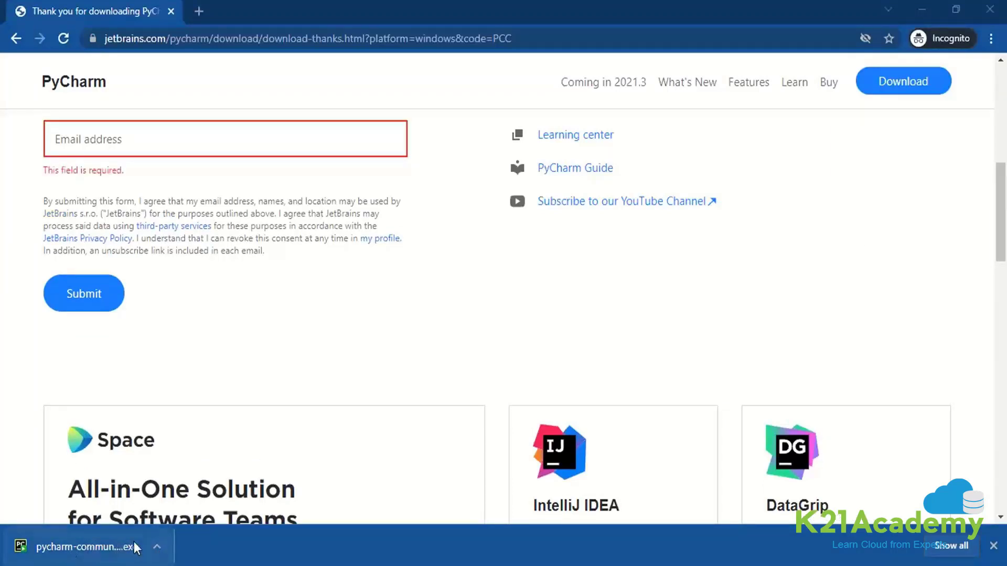
- Run the downloaded PyCharm installer, review its install location, options and Start Menu folder pages, and cancel the setup
{"action": "left_click", "coordinate": [157, 548]}
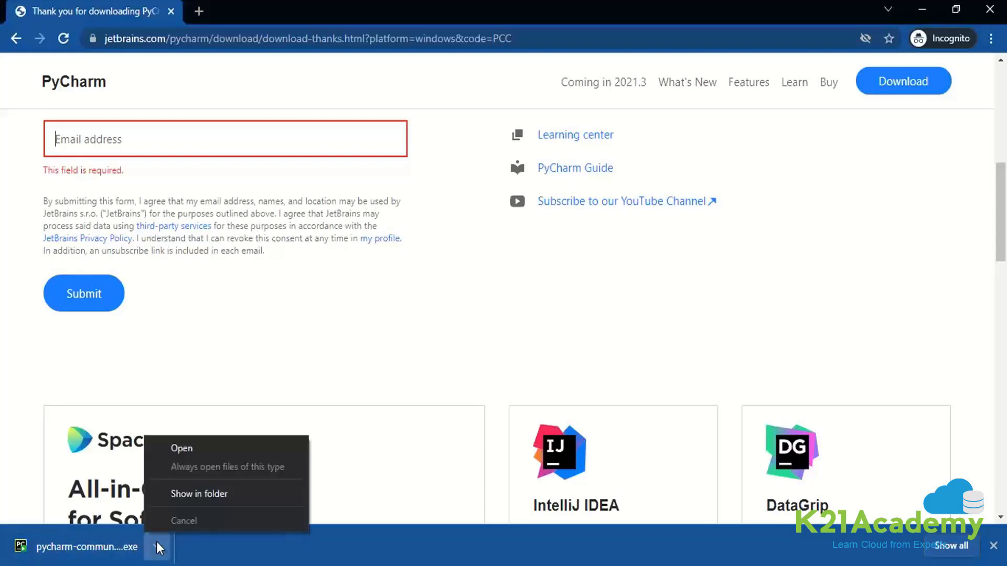
{"action": "left_click", "coordinate": [188, 451]}
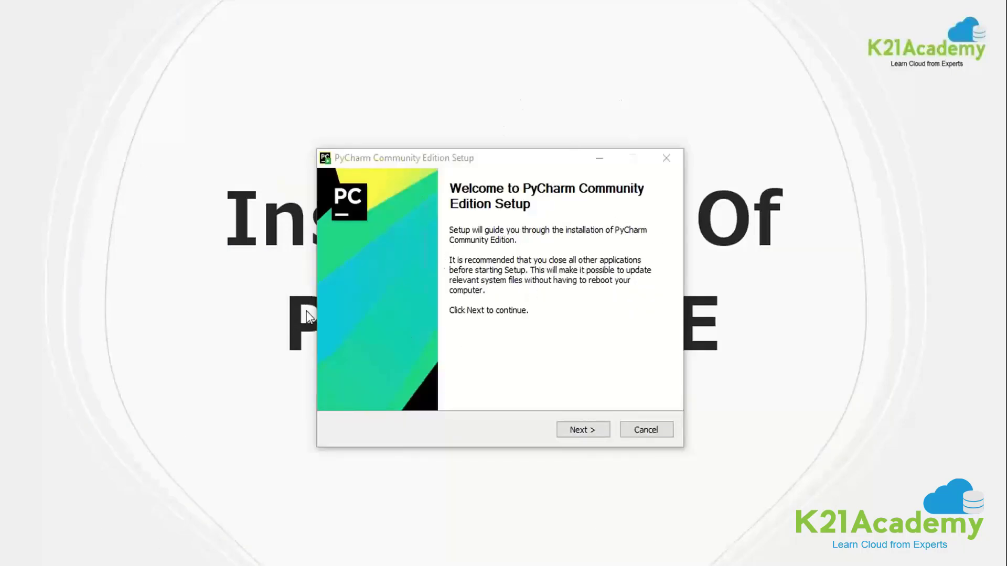
{"action": "left_click", "coordinate": [581, 428]}
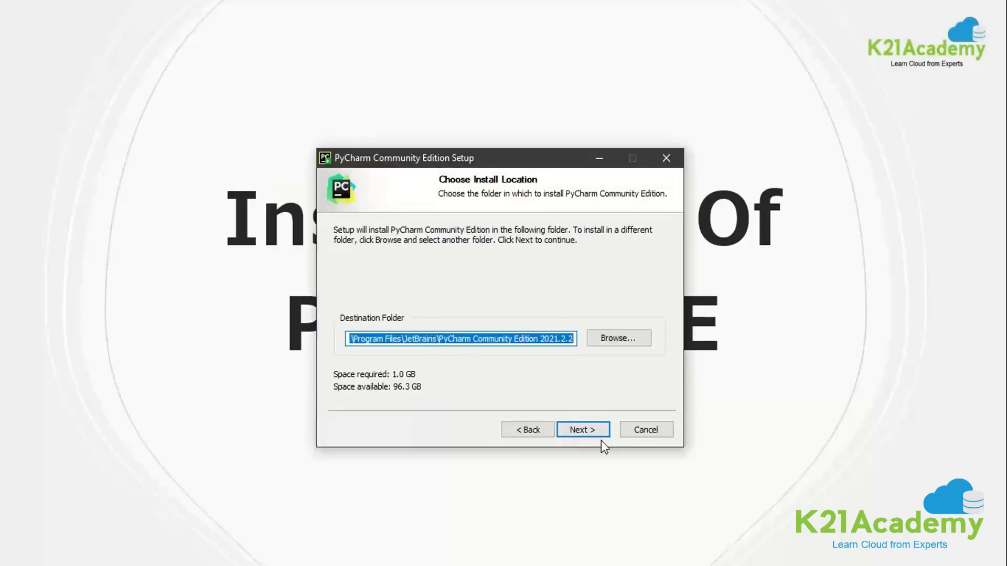
{"action": "left_click", "coordinate": [592, 433]}
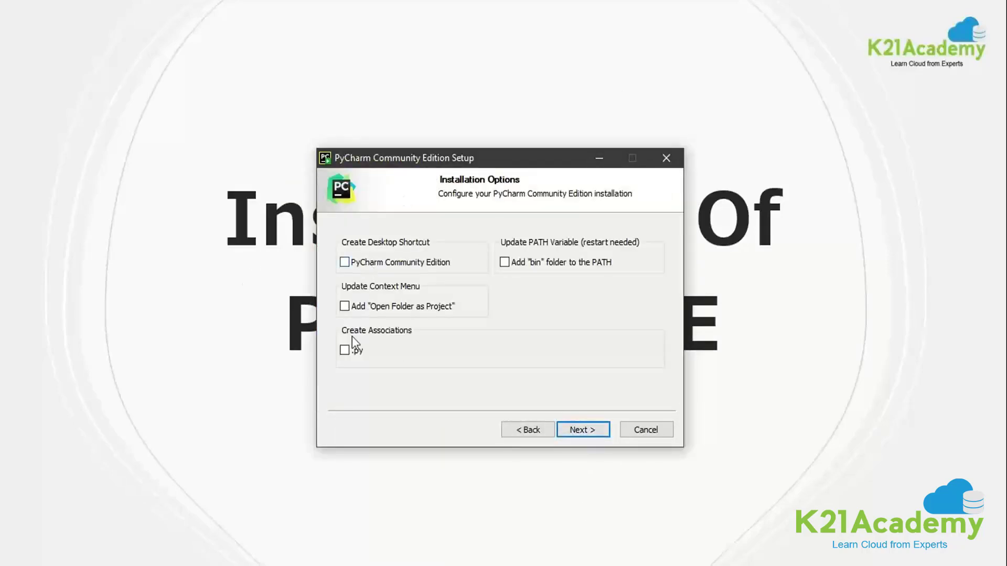
{"action": "left_click", "coordinate": [598, 429]}
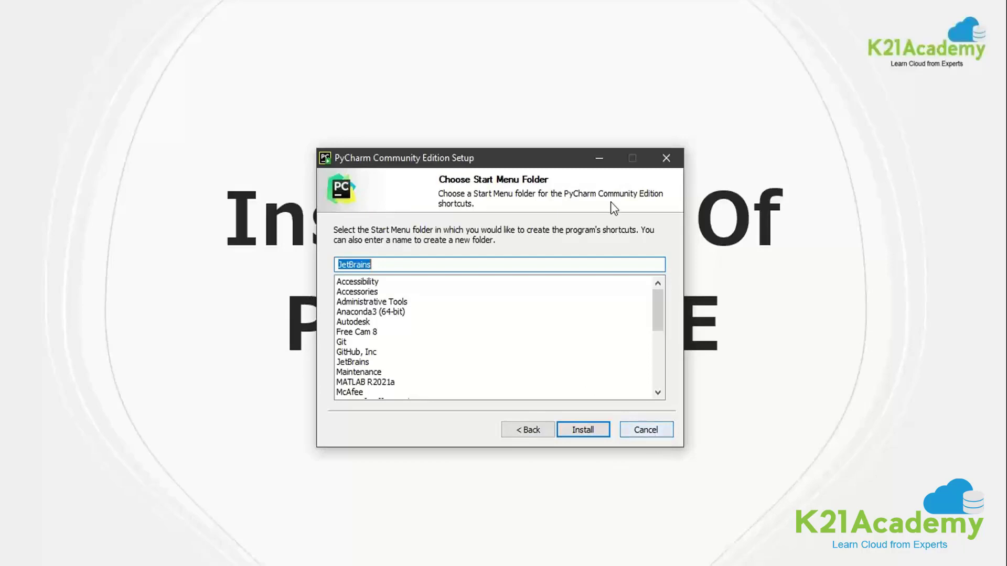
{"action": "left_click", "coordinate": [659, 430]}
{"action": "left_click", "coordinate": [571, 340]}
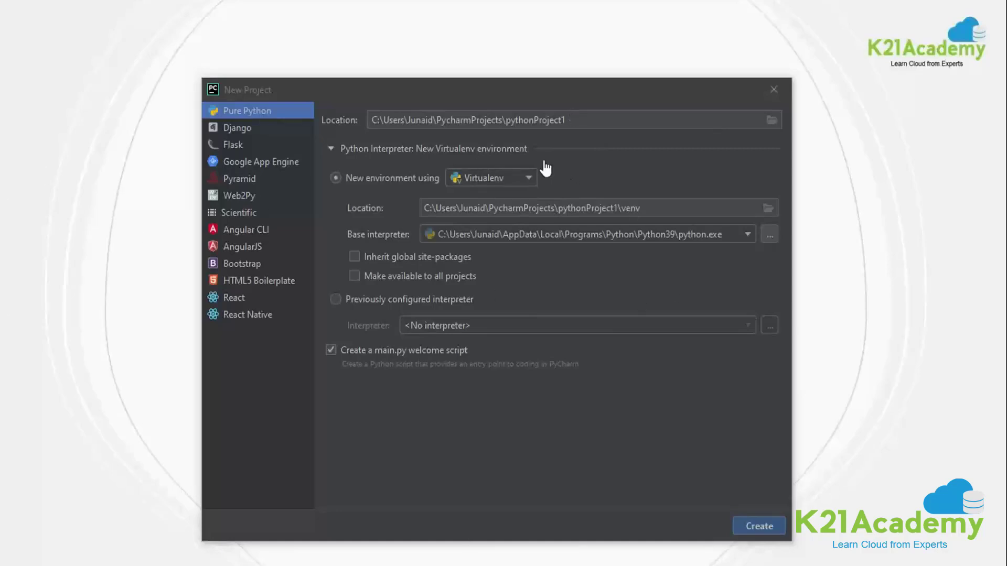
- Name the new Pure Python project's folder K21Python02 inside the PycharmProjects directory
{"action": "left_click", "coordinate": [554, 120]}
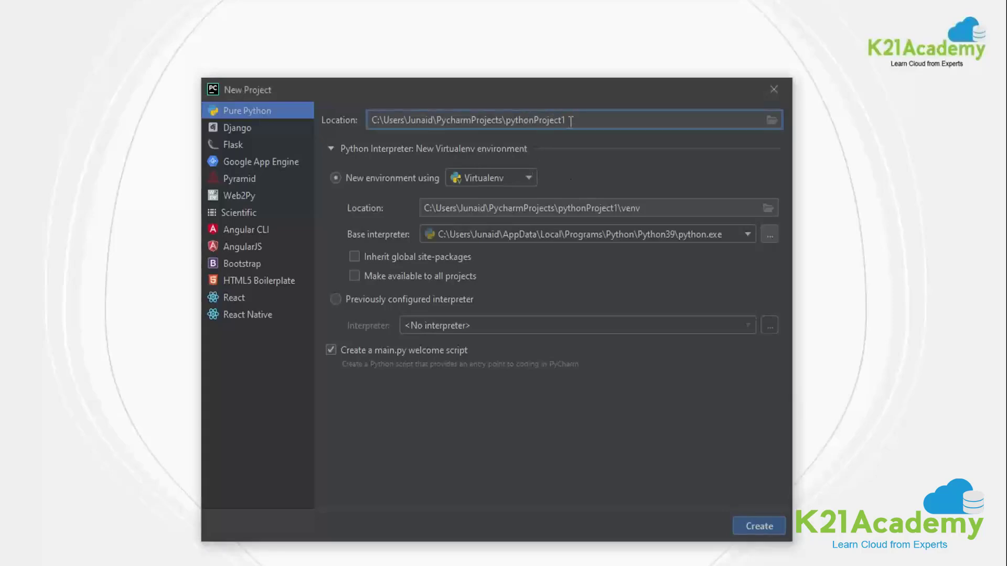
{"action": "left_click_drag", "start_coordinate": [570, 121], "coordinate": [507, 121]}
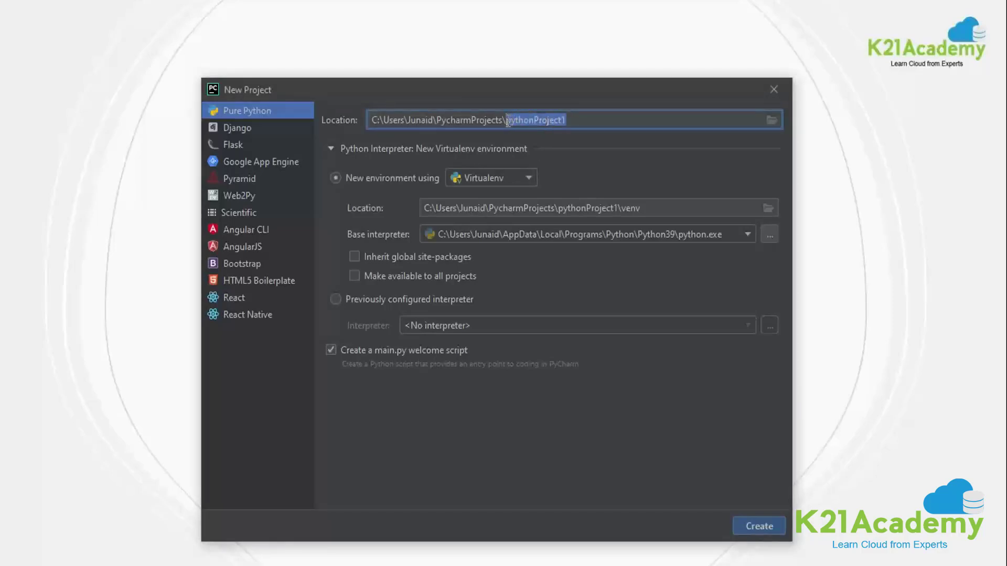
{"action": "type", "text": "K"}
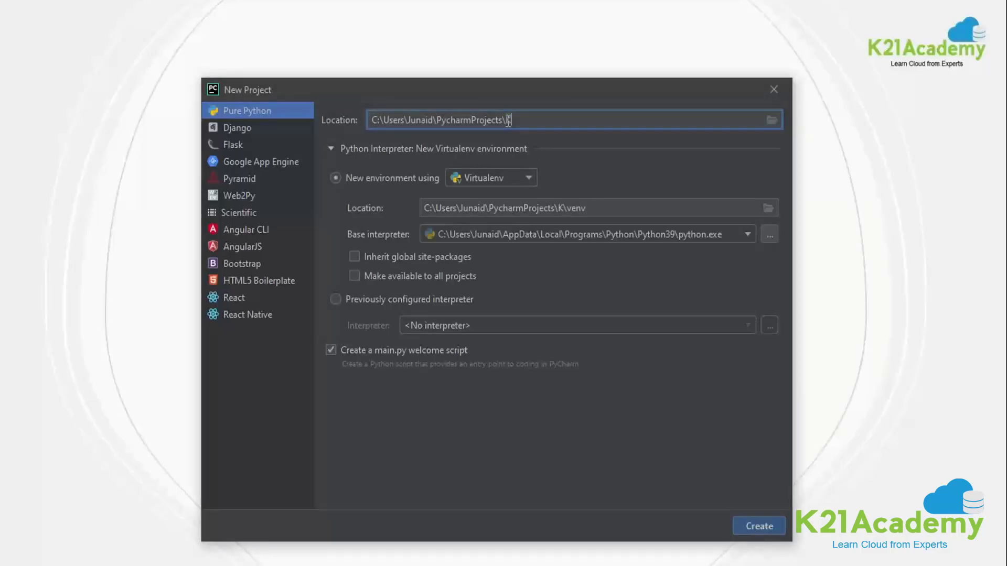
{"action": "type", "text": "21Python02"}
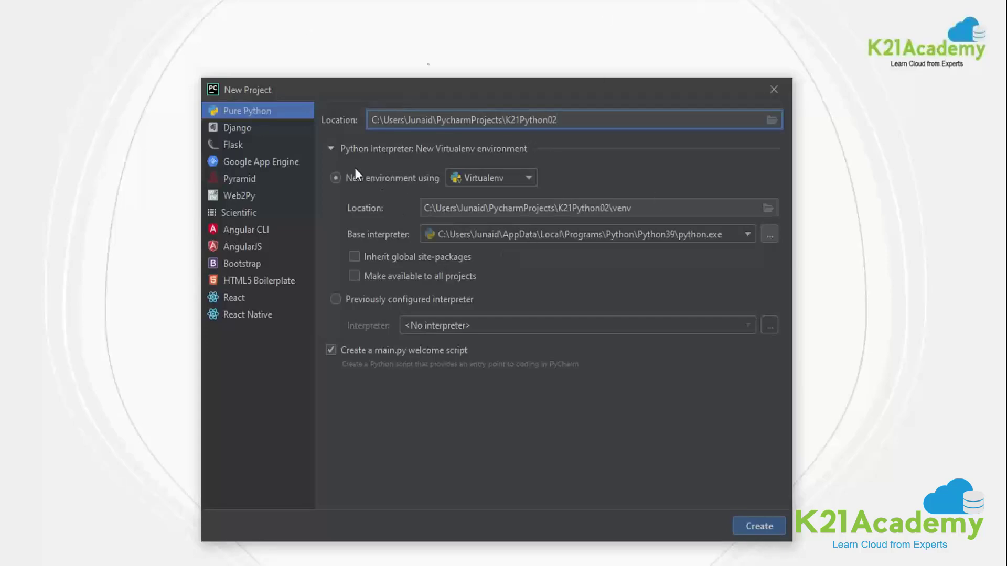
{"action": "triple_click", "coordinate": [568, 113]}
{"action": "left_click", "coordinate": [574, 128]}
- Set the project's new environment to use Conda, keeping it unavailable to all projects
{"action": "left_click", "coordinate": [530, 181]}
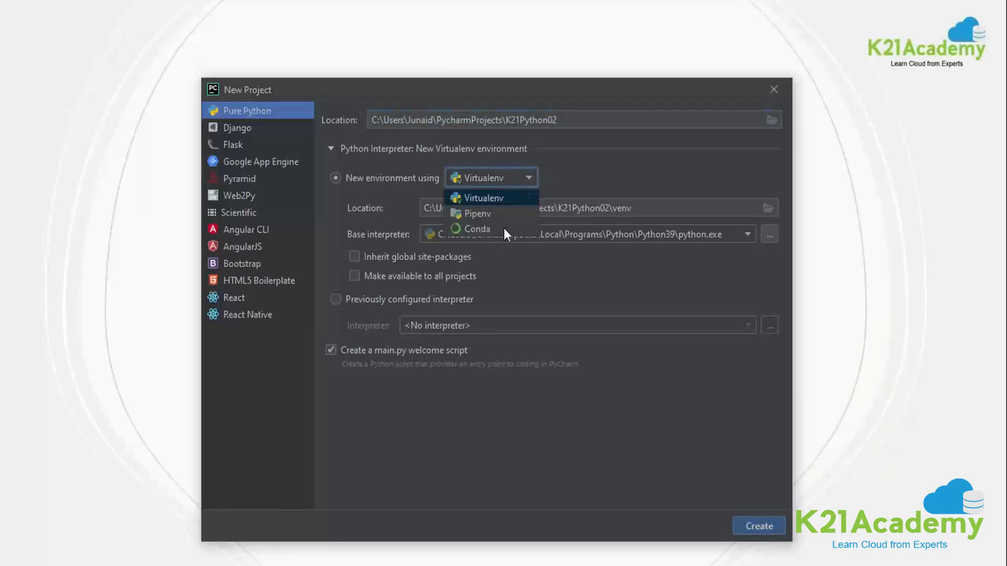
{"action": "left_click", "coordinate": [547, 295]}
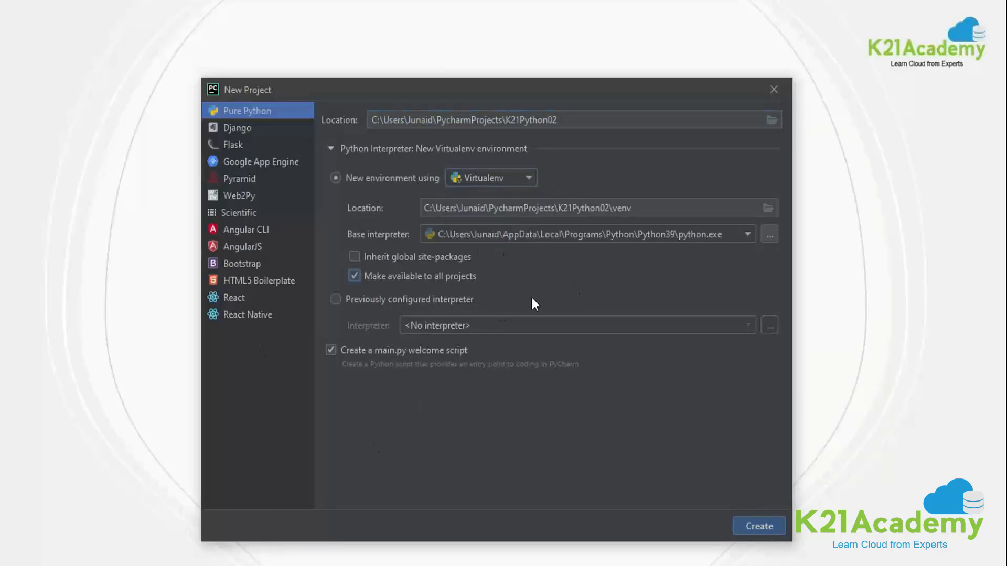
{"action": "left_click", "coordinate": [354, 276]}
{"action": "left_click", "coordinate": [474, 180]}
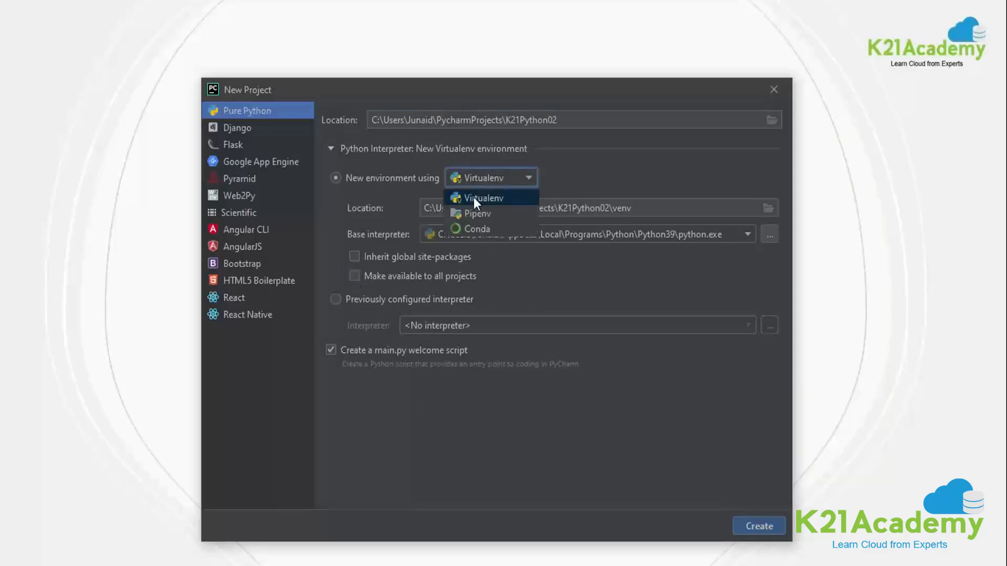
{"action": "left_click", "coordinate": [476, 229]}
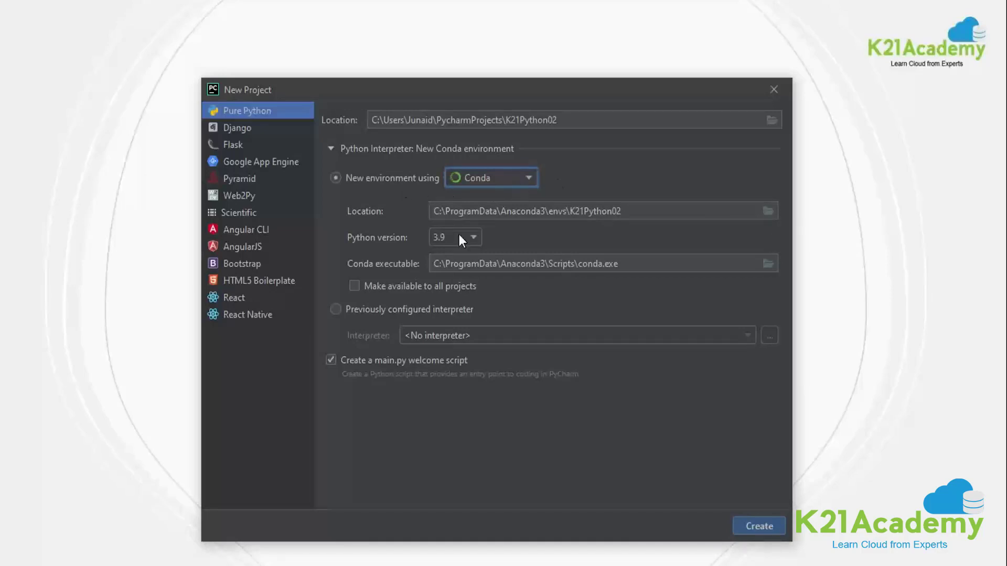
- Switch the project to a previously configured interpreter and choose Conda Environment as the type of interpreter to add
{"action": "left_click", "coordinate": [336, 309]}
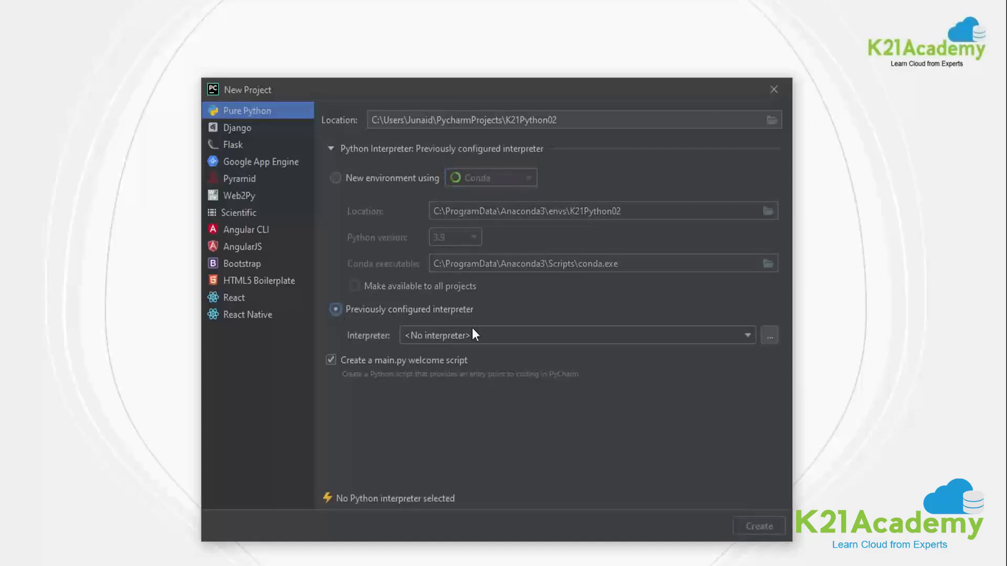
{"action": "left_click", "coordinate": [746, 335]}
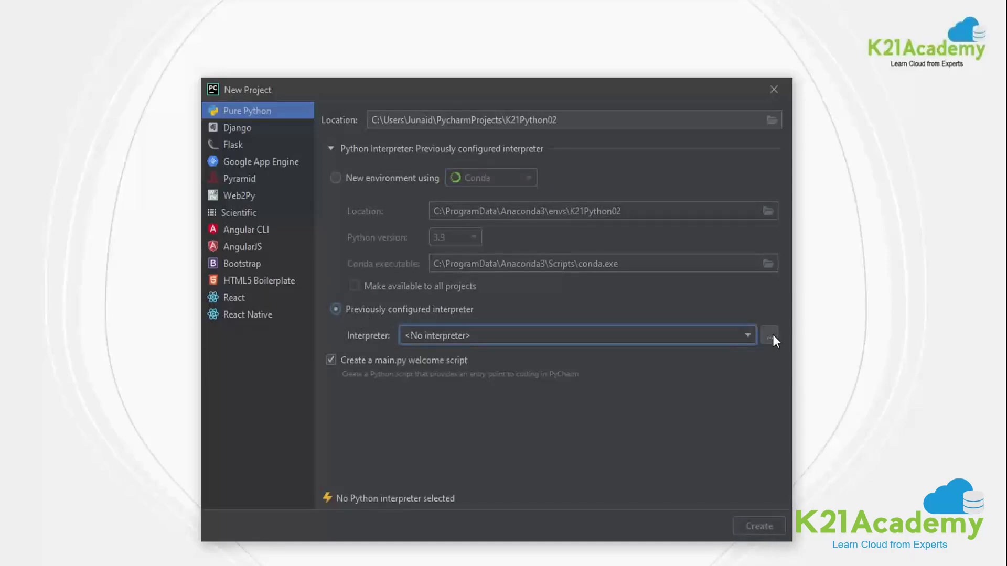
{"action": "left_click", "coordinate": [771, 335]}
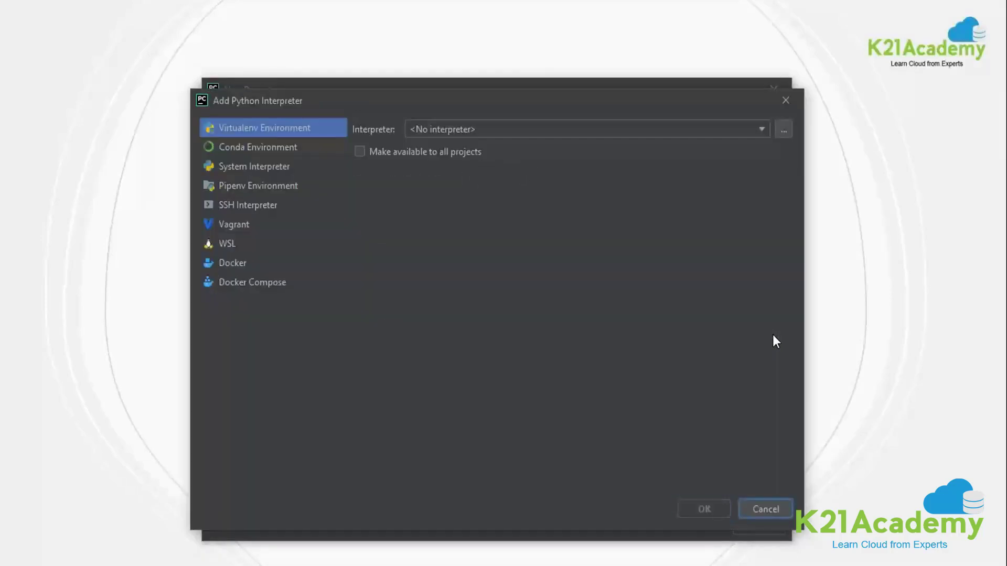
{"action": "left_click", "coordinate": [269, 147]}
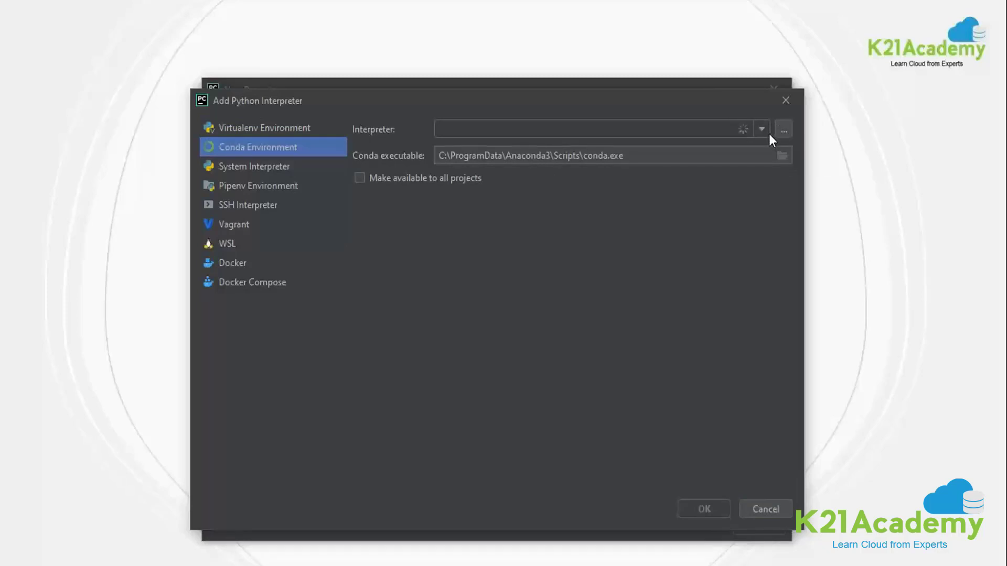
- Browse the C drive's Program Files and Users folders for the Conda environment's Python interpreter
{"action": "left_click", "coordinate": [782, 129]}
{"action": "left_click", "coordinate": [359, 205]}
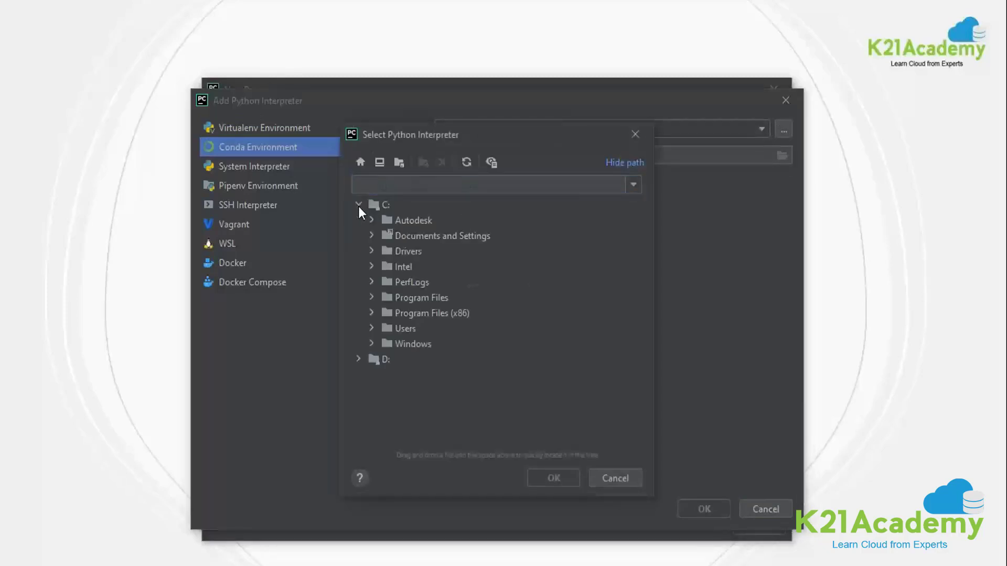
{"action": "left_click", "coordinate": [372, 297]}
{"action": "scroll", "coordinate": [504, 343], "scroll_direction": "down", "scroll_amount": 2}
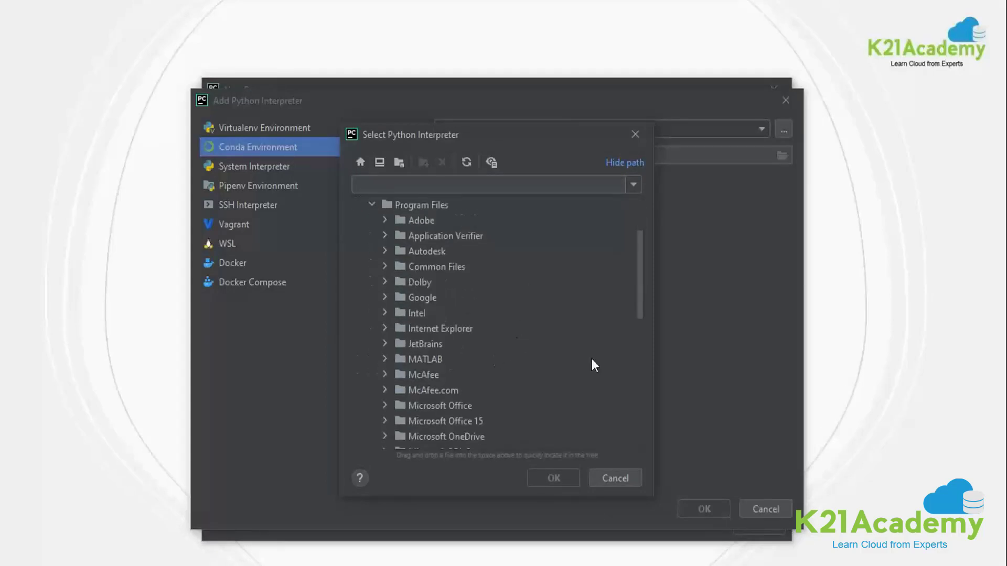
{"action": "scroll", "coordinate": [478, 262], "scroll_direction": "up", "scroll_amount": 1}
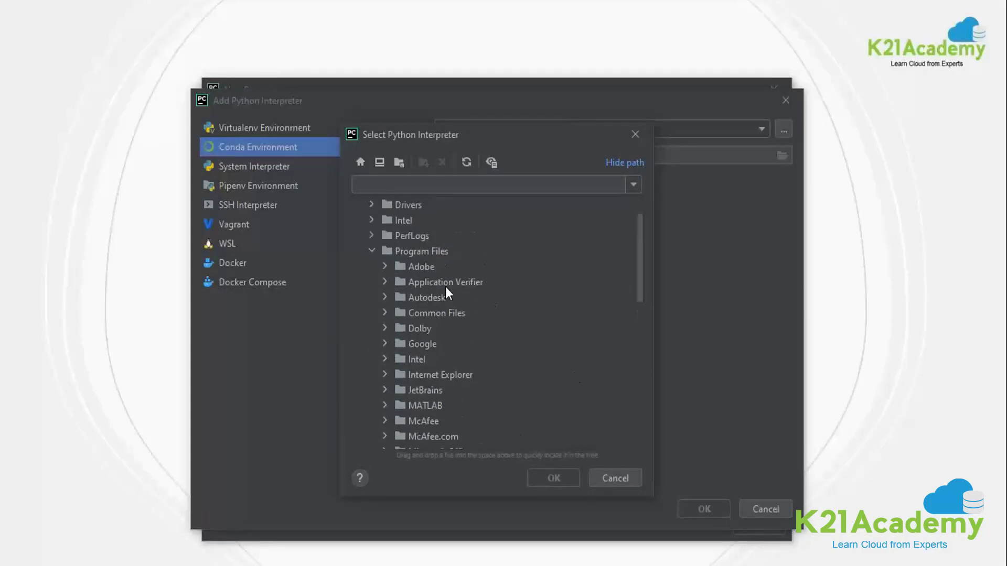
{"action": "scroll", "coordinate": [457, 329], "scroll_direction": "down", "scroll_amount": 3}
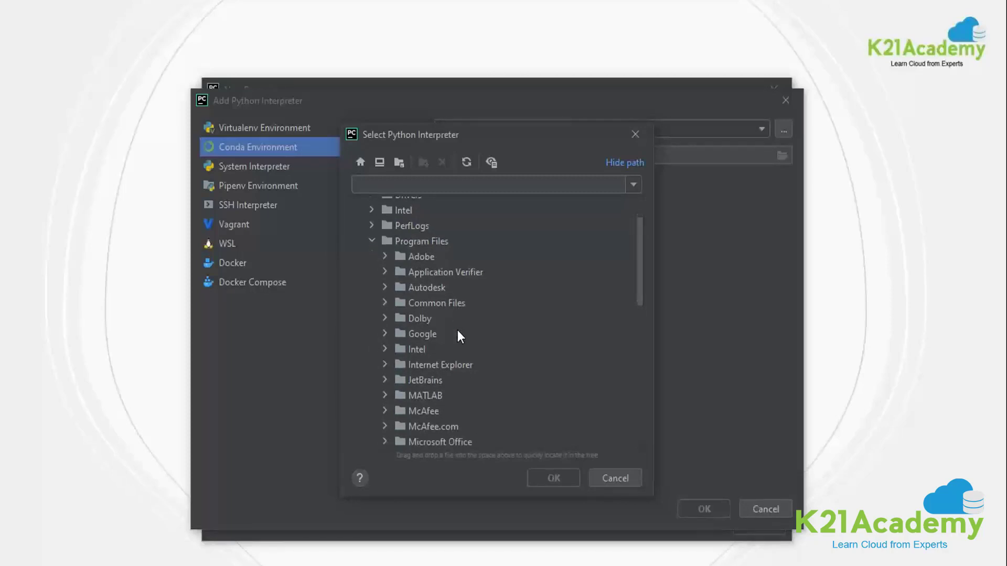
{"action": "scroll", "coordinate": [458, 330], "scroll_direction": "down", "scroll_amount": 4}
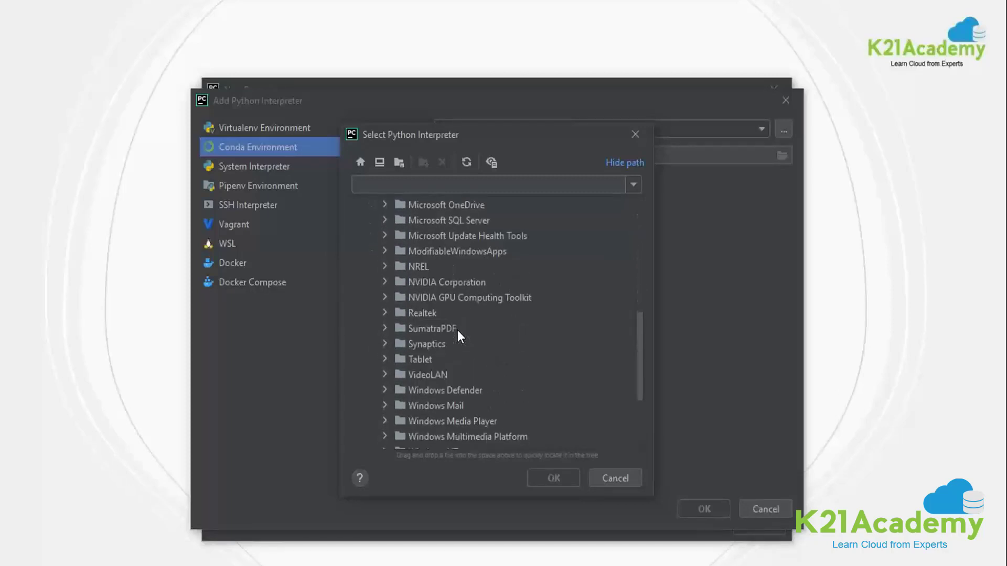
{"action": "left_click", "coordinate": [398, 235]}
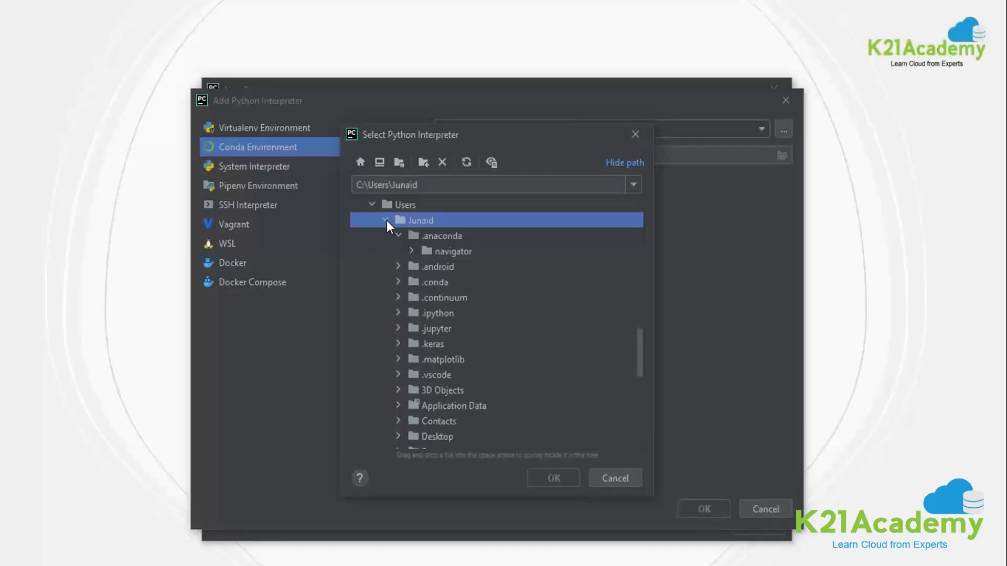
{"action": "left_click", "coordinate": [385, 220]}
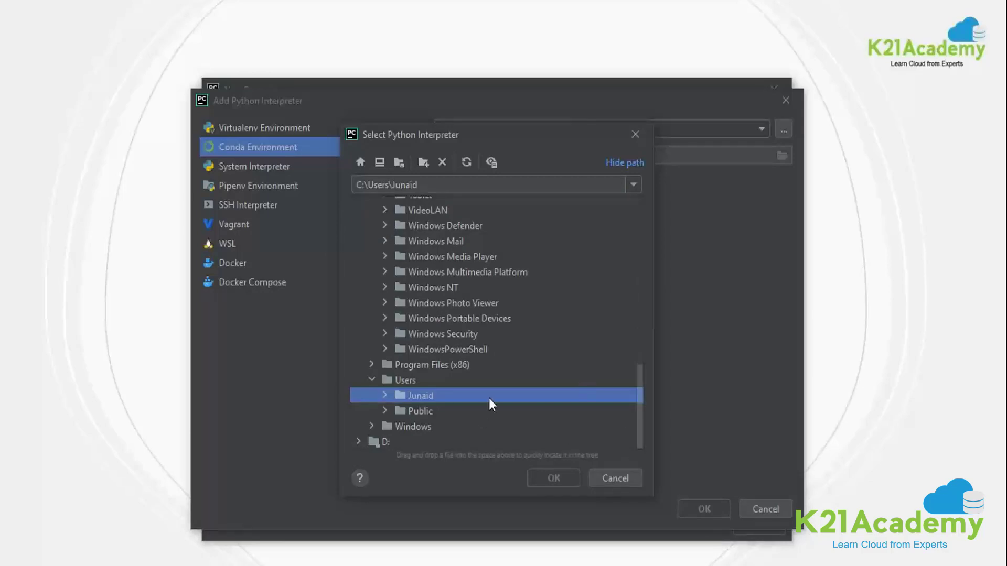
{"action": "scroll", "coordinate": [471, 371], "scroll_direction": "up", "scroll_amount": 2}
{"action": "scroll", "coordinate": [436, 364], "scroll_direction": "up", "scroll_amount": 3}
{"action": "scroll", "coordinate": [395, 370], "scroll_direction": "up", "scroll_amount": 6}
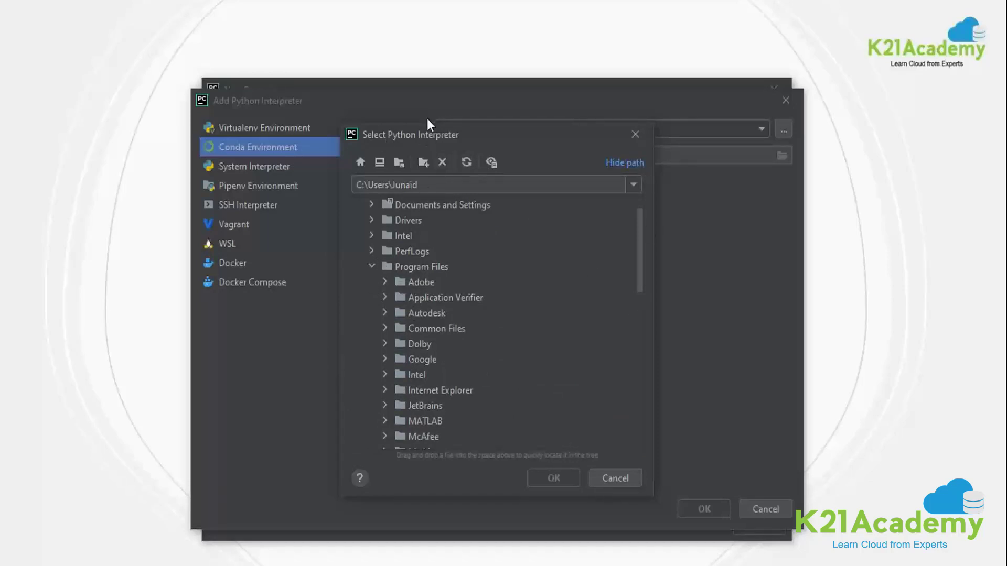
- Show hidden files and folders, search the user's home folder for the interpreter, and cancel adding it
{"action": "left_click", "coordinate": [490, 163]}
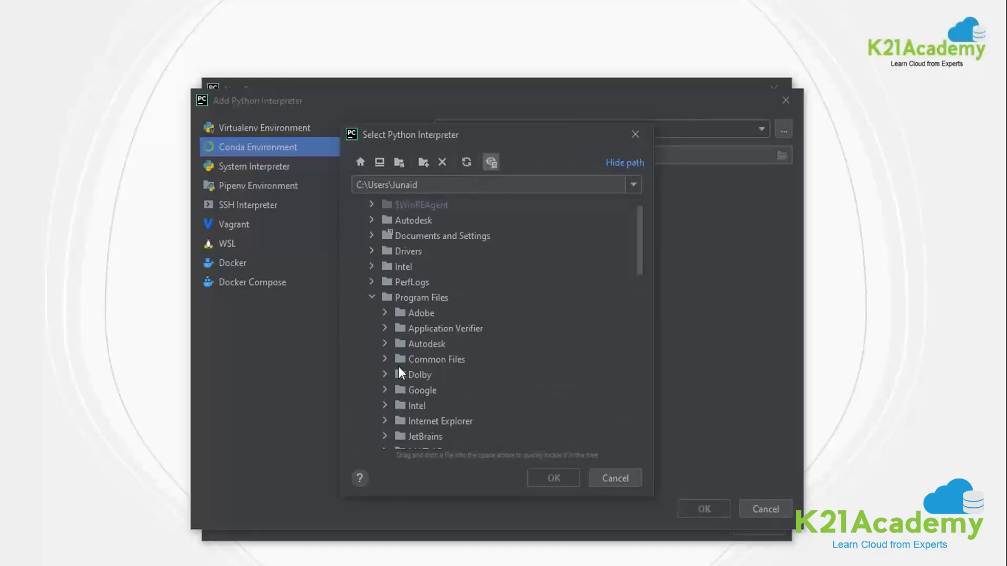
{"action": "scroll", "coordinate": [499, 302], "scroll_direction": "down", "scroll_amount": 2}
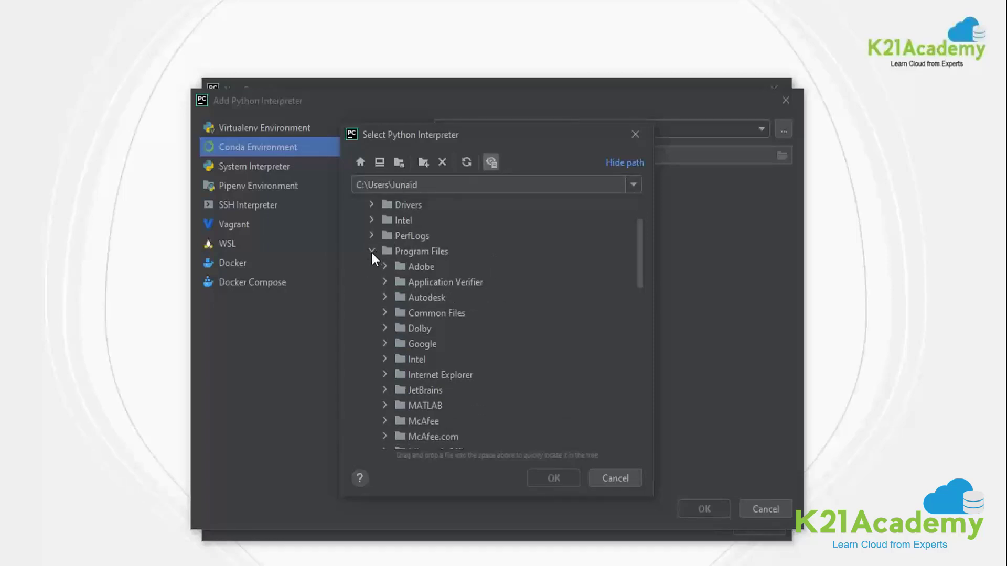
{"action": "left_click", "coordinate": [371, 251]}
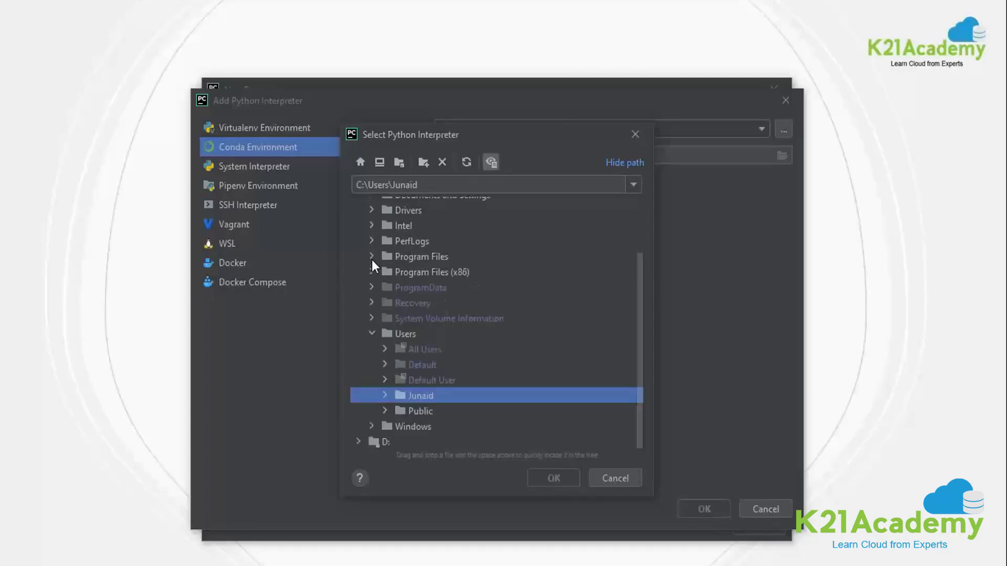
{"action": "left_click", "coordinate": [385, 395]}
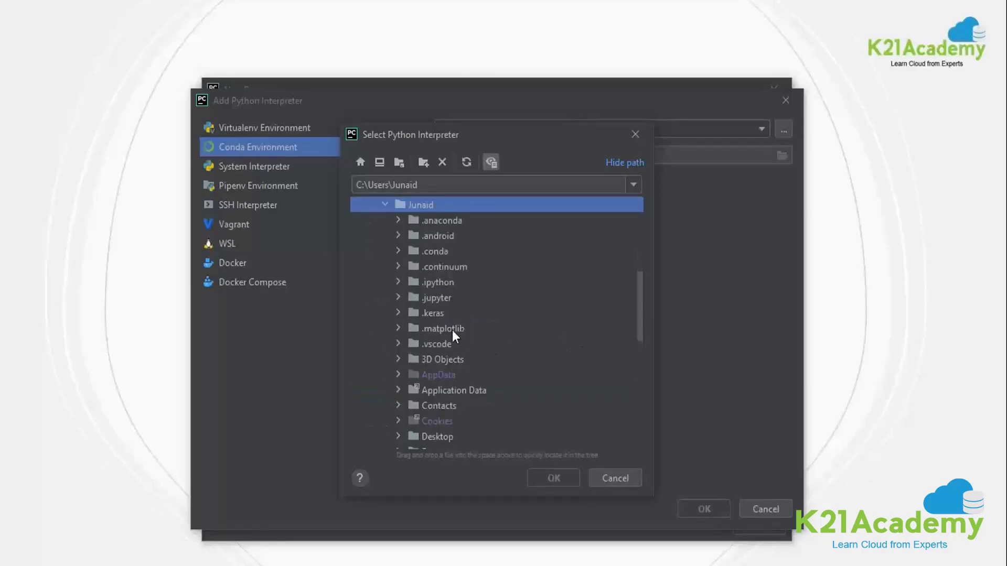
{"action": "scroll", "coordinate": [503, 401], "scroll_direction": "down", "scroll_amount": 3}
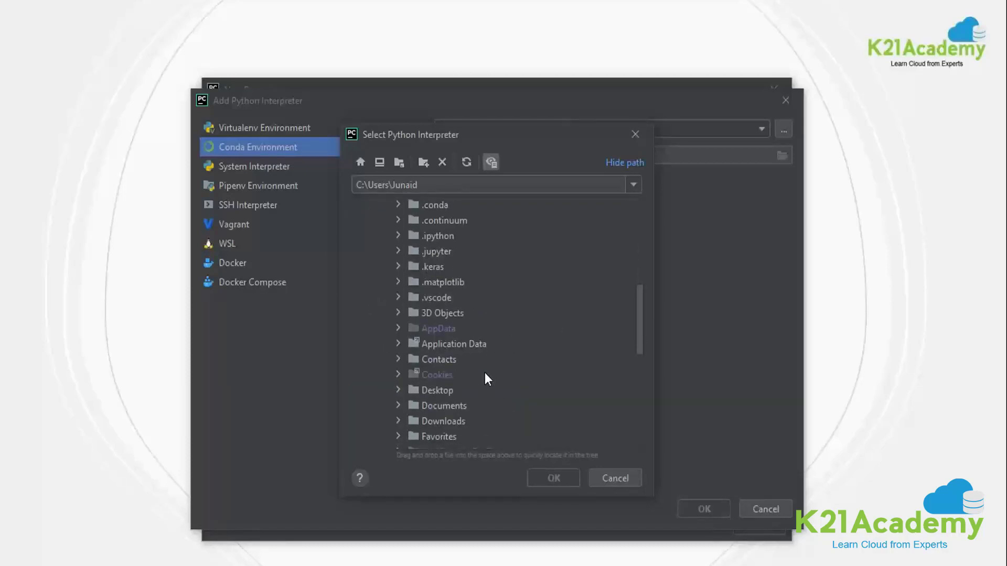
{"action": "scroll", "coordinate": [438, 373], "scroll_direction": "down", "scroll_amount": 7}
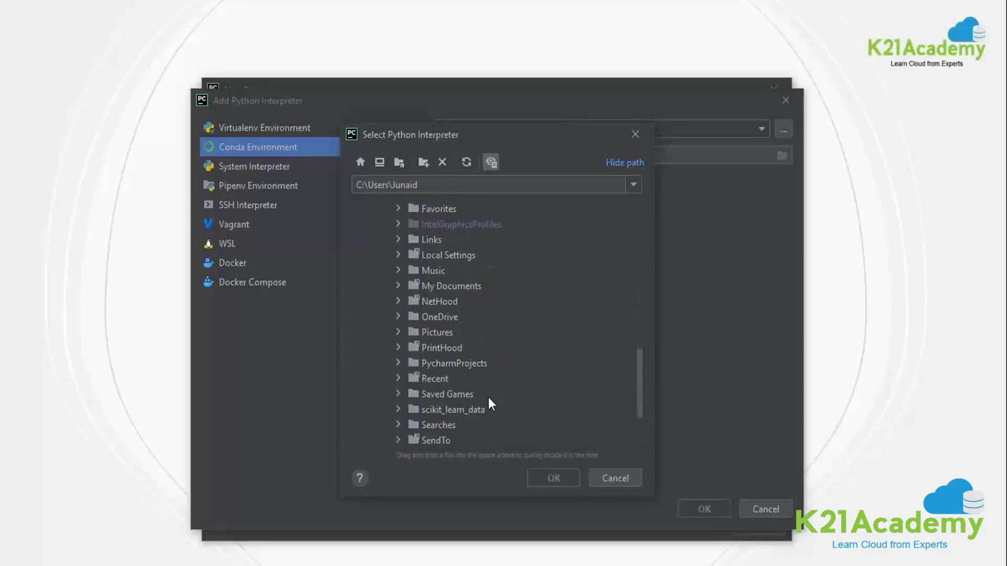
{"action": "left_click", "coordinate": [617, 479]}
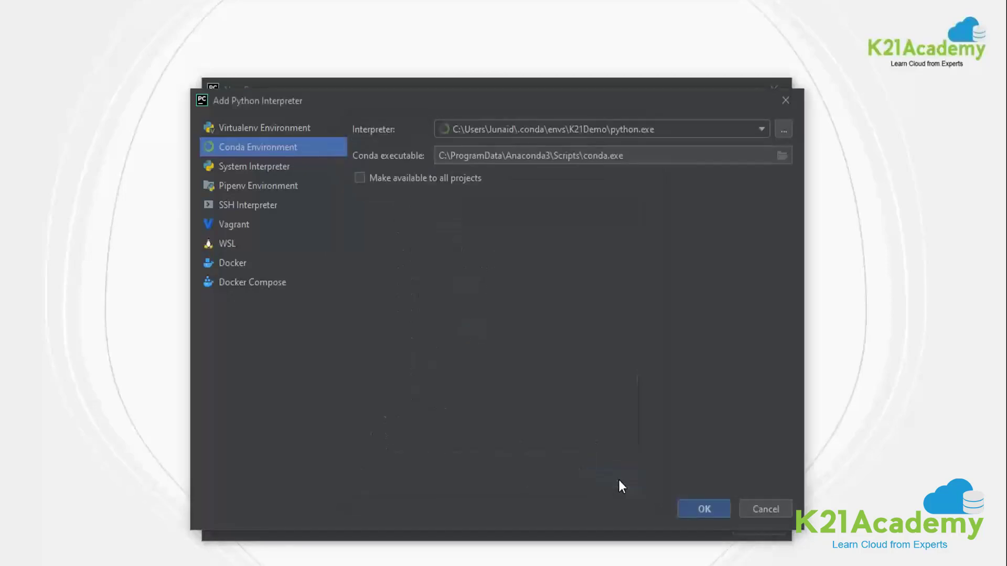
{"action": "left_click", "coordinate": [776, 506]}
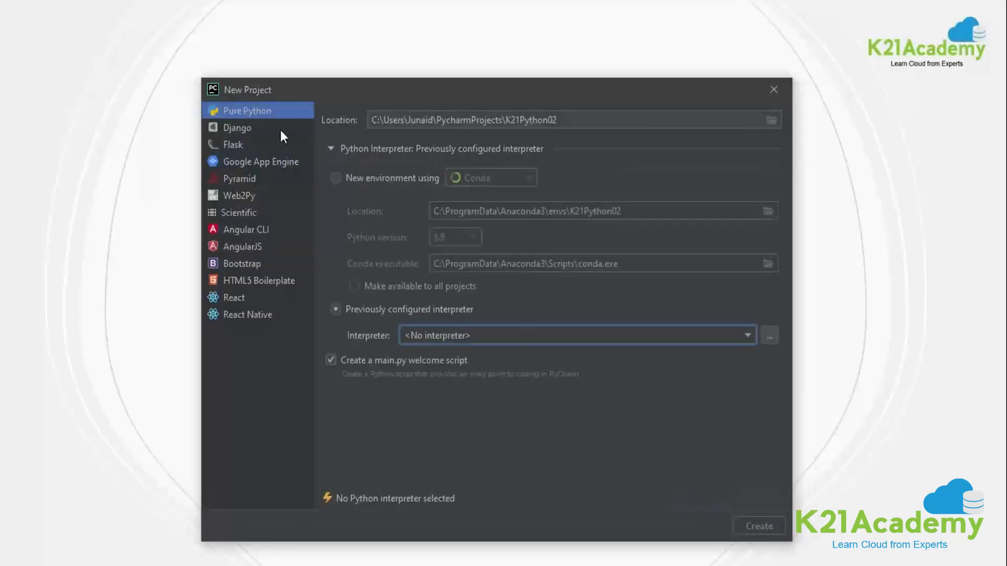
- Switch the project to a new Virtualenv environment and create the project with its main.py welcome script
{"action": "left_click", "coordinate": [343, 178]}
{"action": "left_click", "coordinate": [487, 181]}
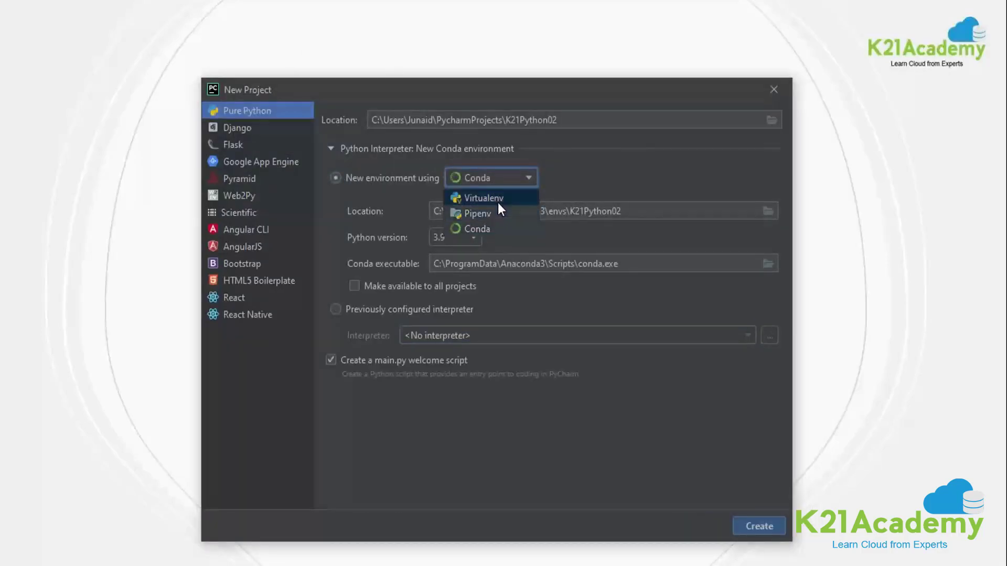
{"action": "left_click", "coordinate": [488, 198]}
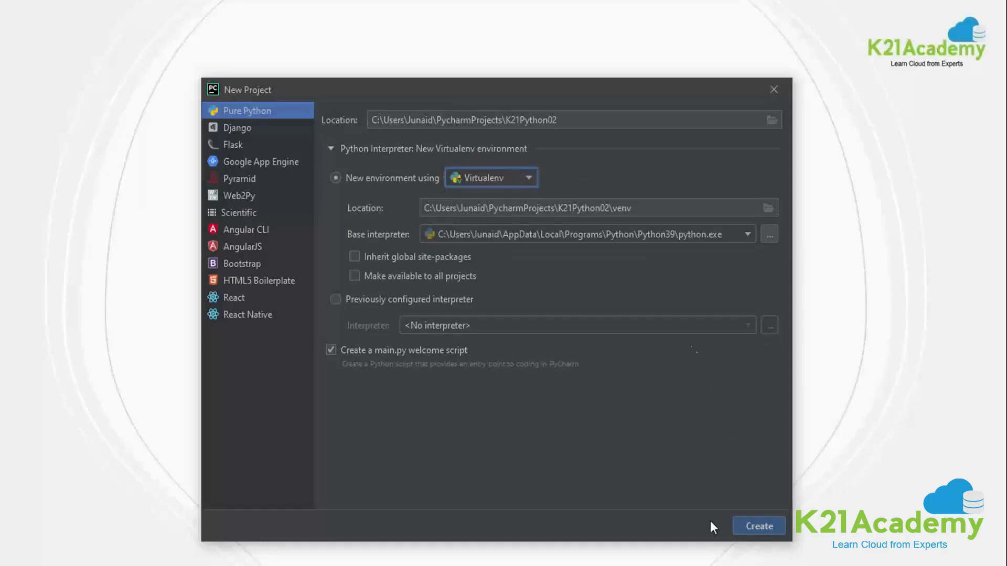
{"action": "left_click", "coordinate": [760, 526]}
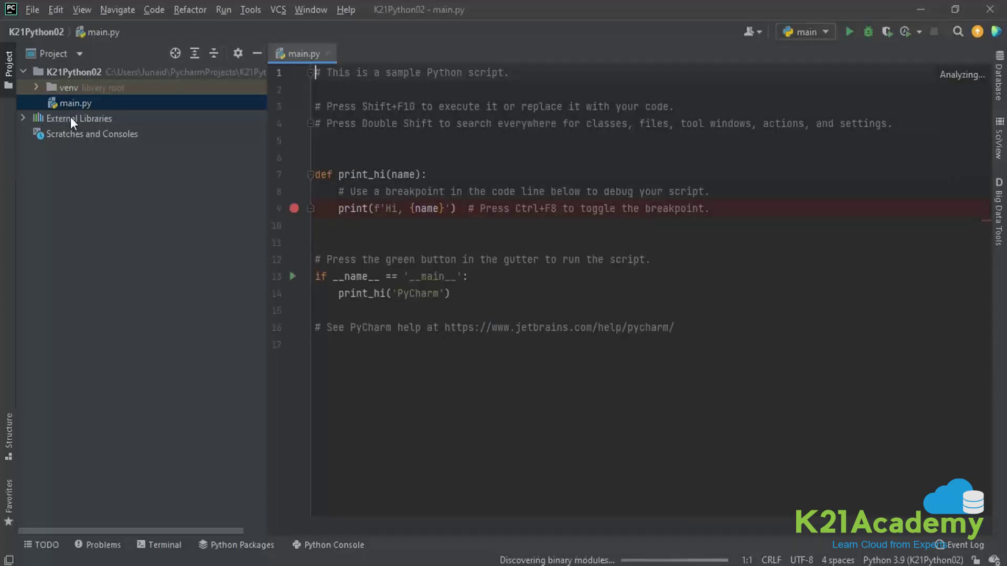
- Replace all the sample code in main.py with print(" Hello World")
{"action": "left_click_drag", "start_coordinate": [694, 330], "coordinate": [320, 75]}
{"action": "key", "text": "BackSpace"}
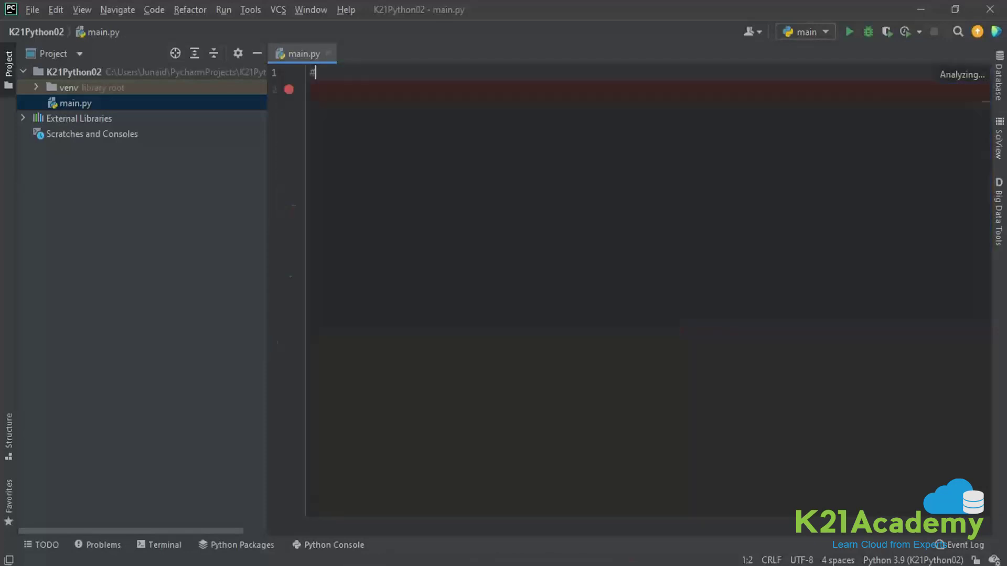
{"action": "key", "text": "BackSpace"}
{"action": "key", "text": "Delete"}
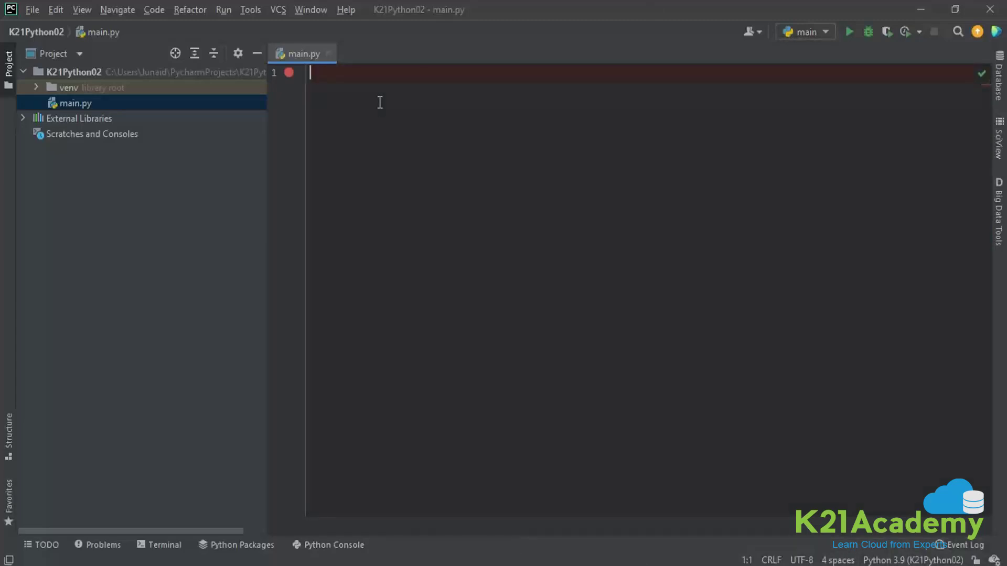
{"action": "type", "text": "print"}
{"action": "type", "text": "(\" "}
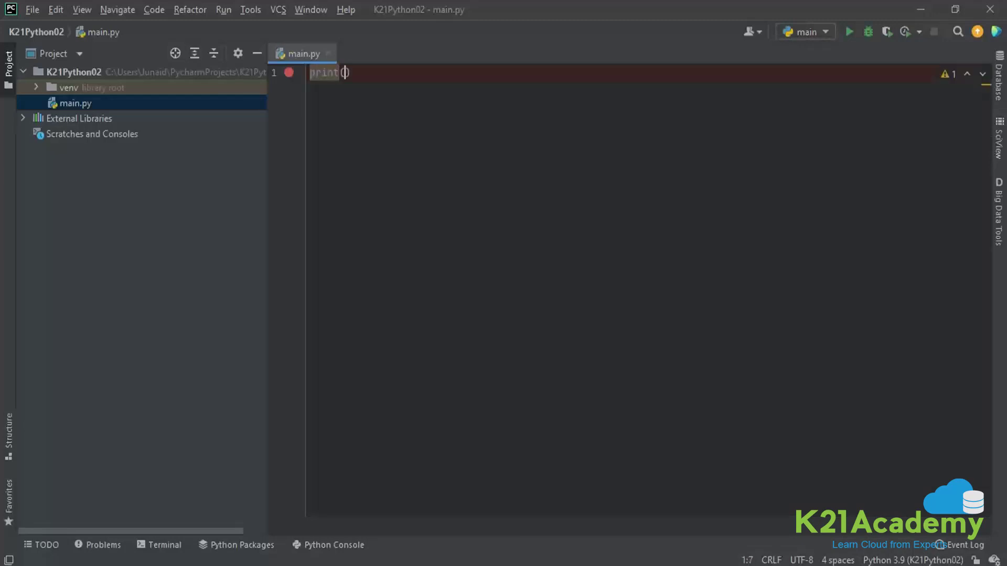
{"action": "type", "text": "Hello World"}
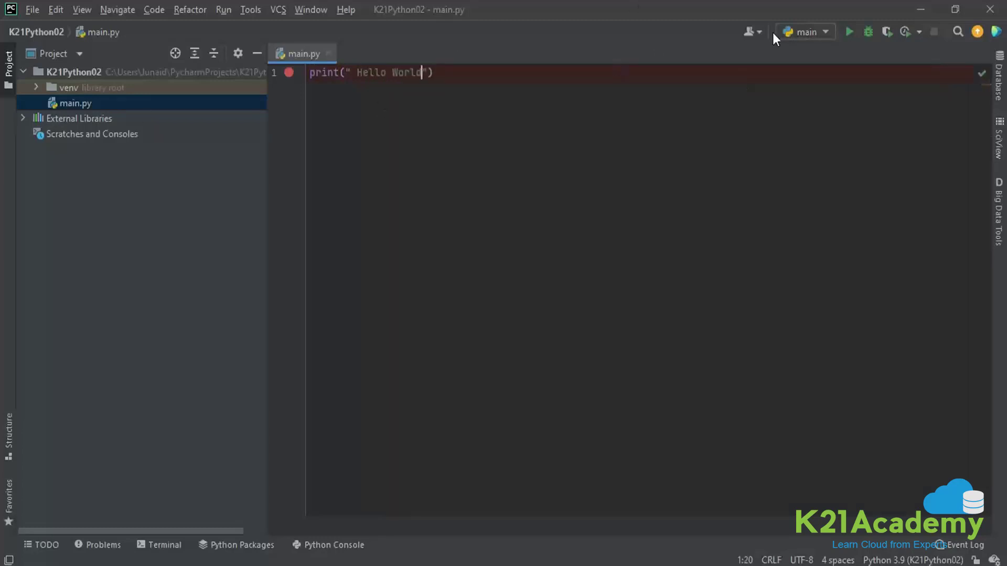
- Run main.py and check the text it prints in the run output
{"action": "left_click", "coordinate": [855, 35]}
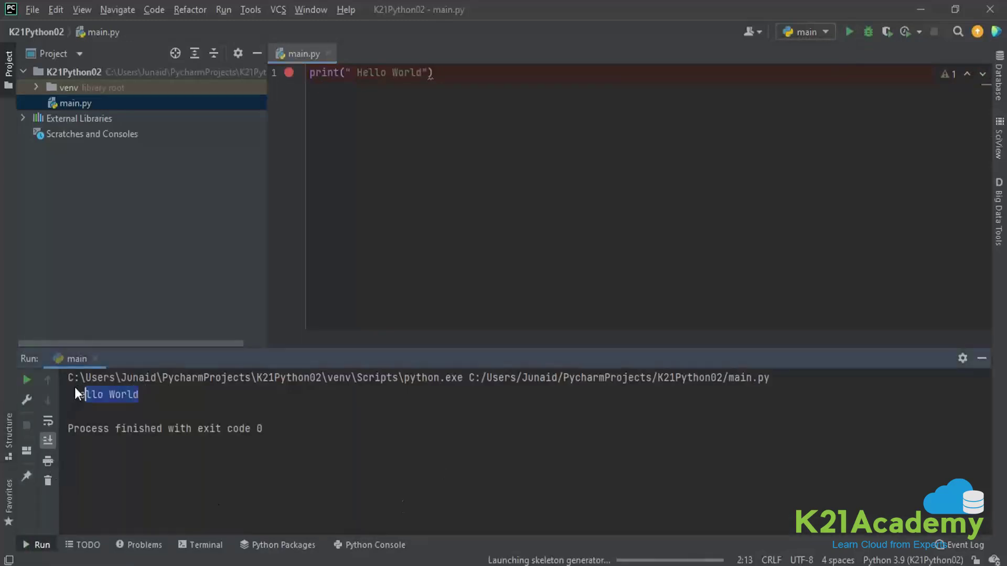
{"action": "left_click_drag", "start_coordinate": [132, 392], "coordinate": [47, 385]}
{"action": "left_click", "coordinate": [226, 428]}
{"action": "left_click", "coordinate": [475, 209]}
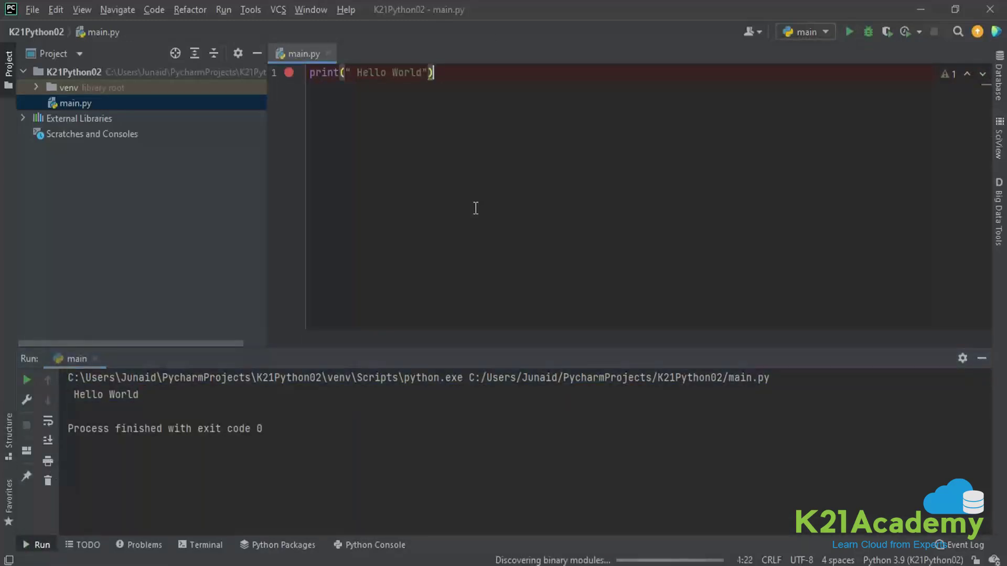
- Review which kinds of new files can be added to the venv folder, without creating one
{"action": "left_click", "coordinate": [70, 109]}
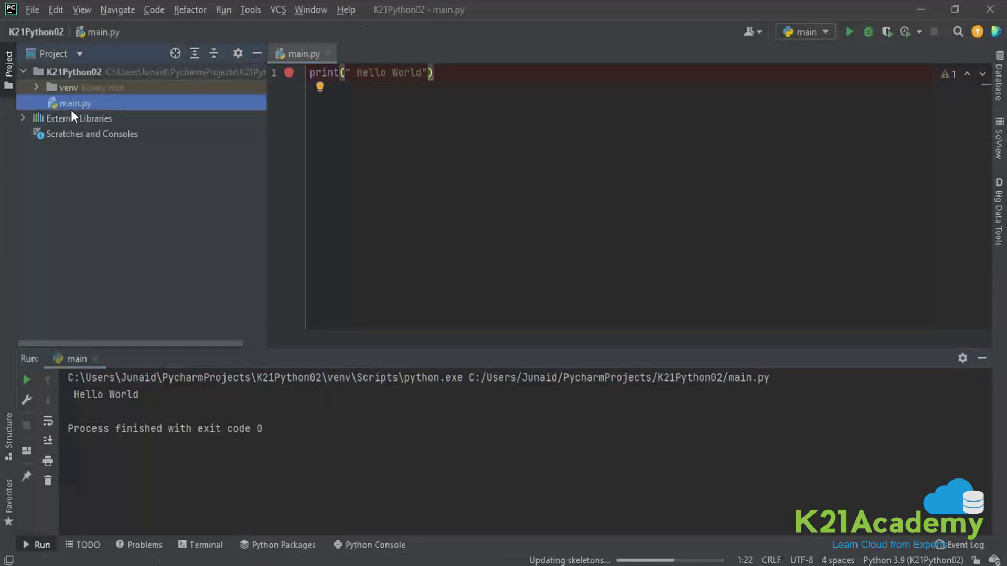
{"action": "left_click", "coordinate": [84, 86]}
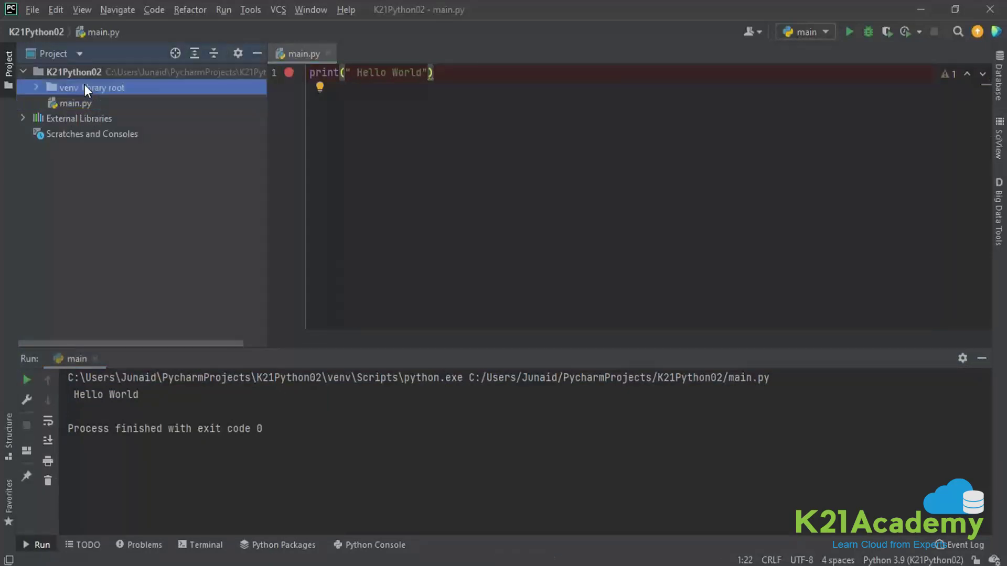
{"action": "right_click", "coordinate": [87, 85]}
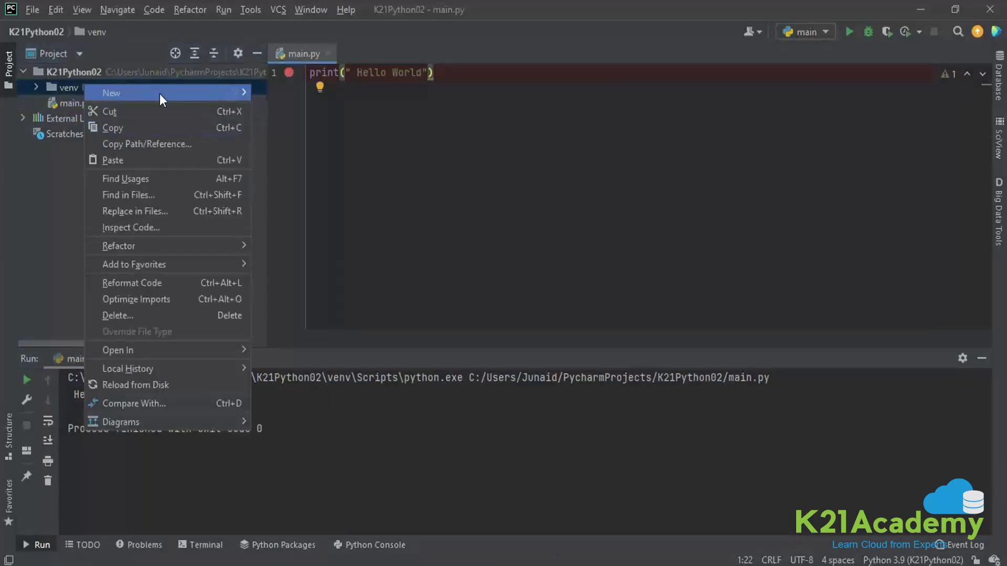
{"action": "mouse_move", "coordinate": [235, 95]}
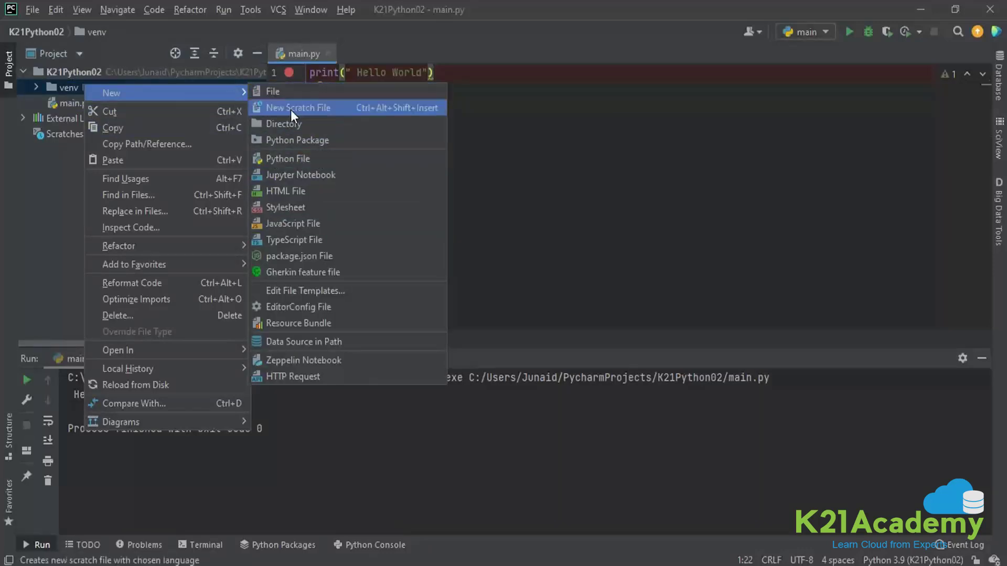
{"action": "left_click", "coordinate": [222, 62]}
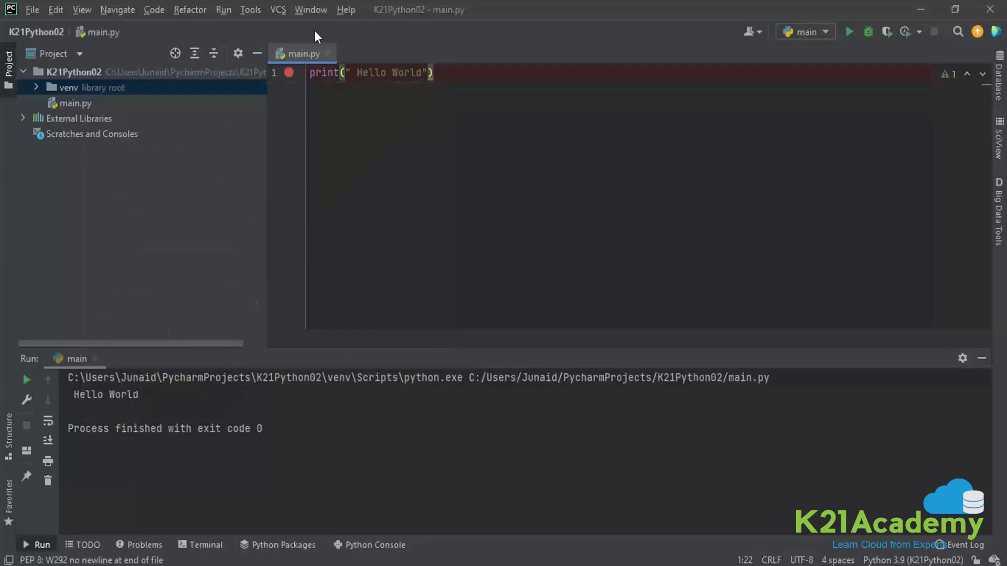
- Review the run, debug and breakpoint commands available for main, and close the project window
{"action": "left_click", "coordinate": [223, 9]}
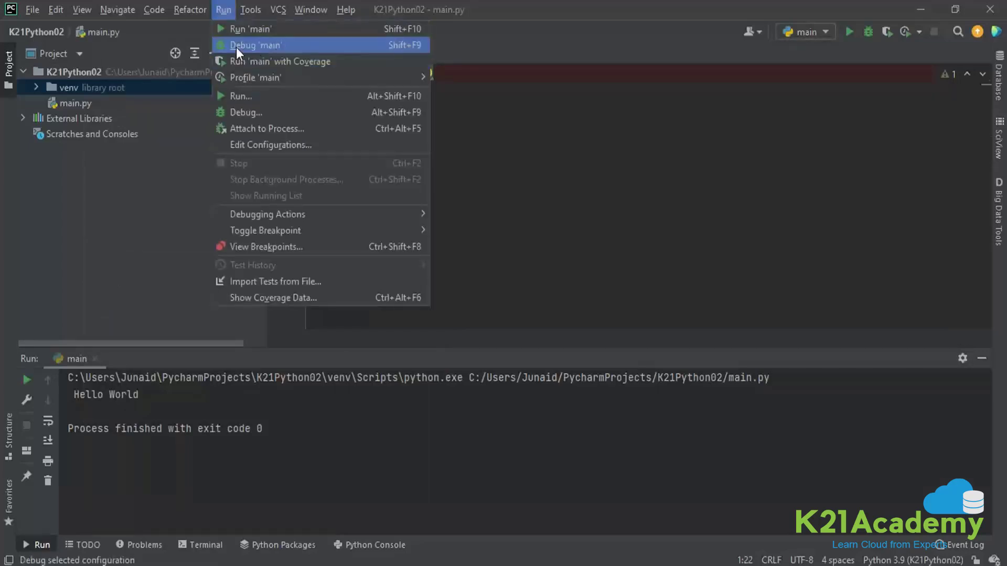
{"action": "mouse_move", "coordinate": [290, 74]}
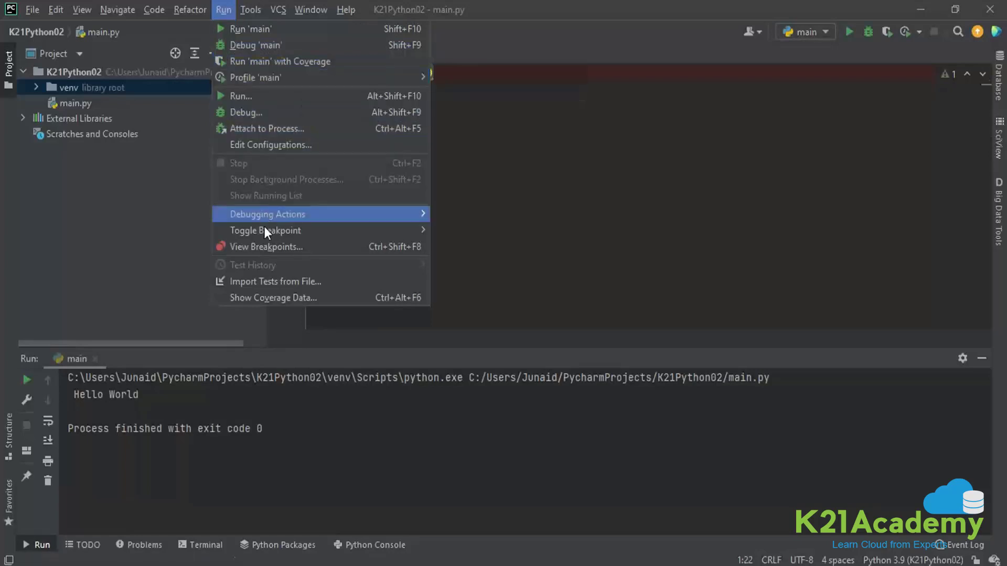
{"action": "left_click", "coordinate": [540, 188]}
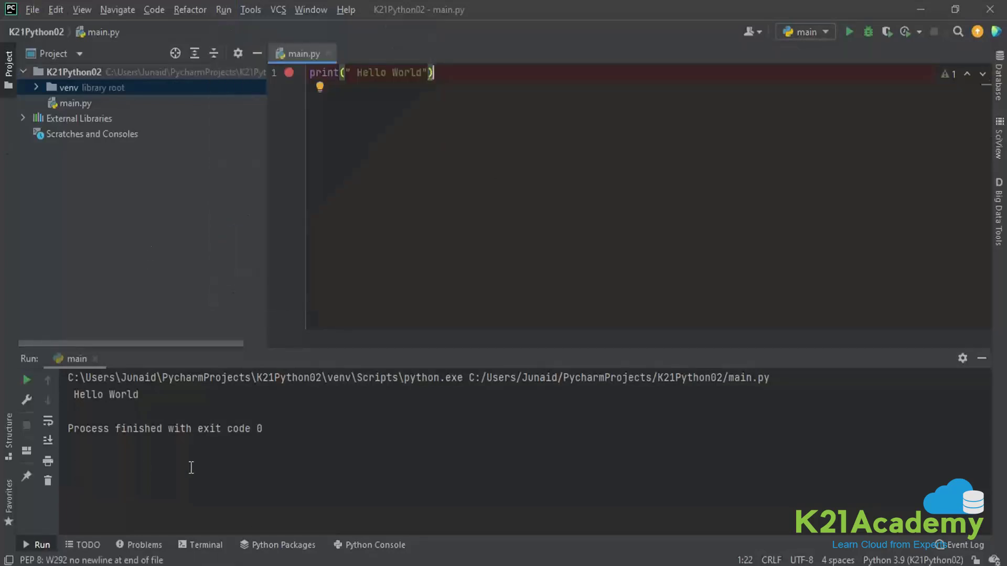
{"action": "left_click", "coordinate": [990, 9]}
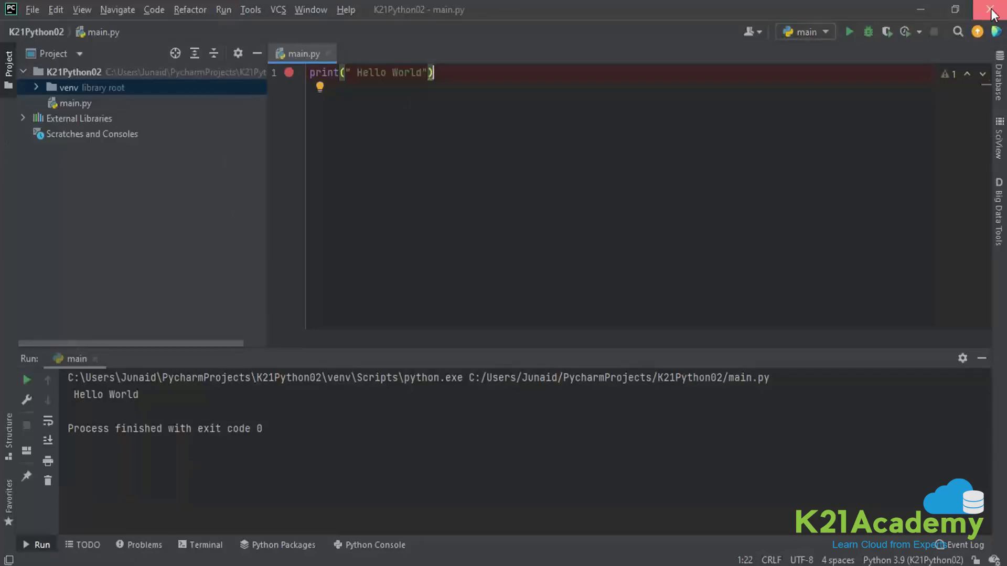